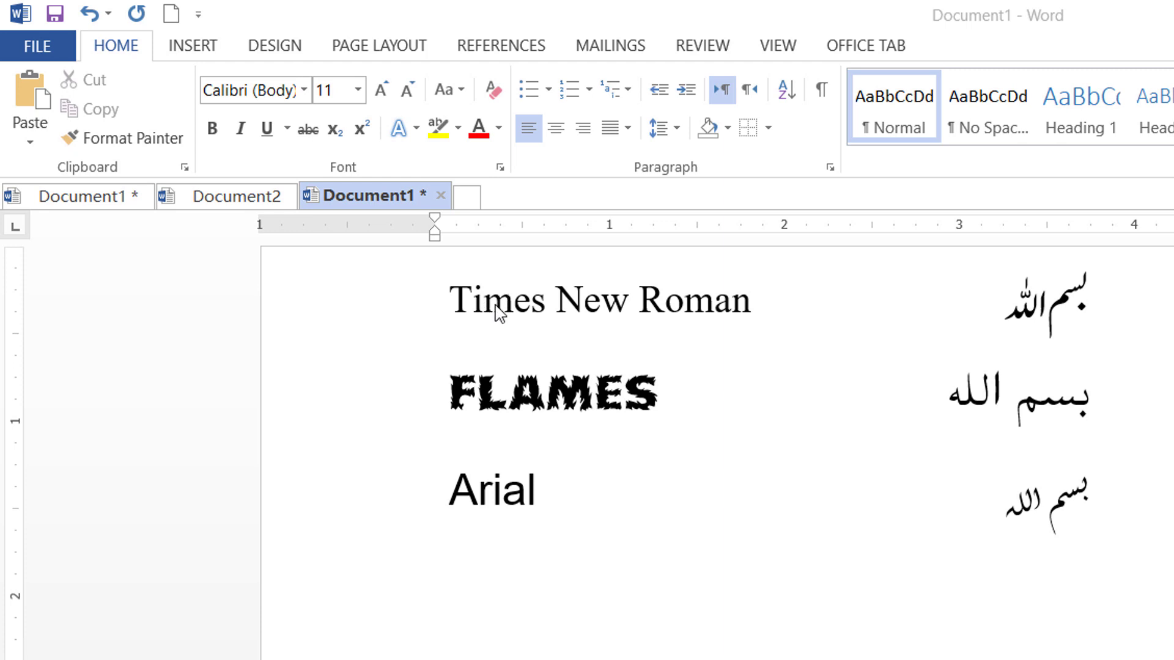
# - Check which font and size are applied to the "Times New Roman" sample text in the table
pyautogui.click(497, 307)
pyautogui.click(497, 308)
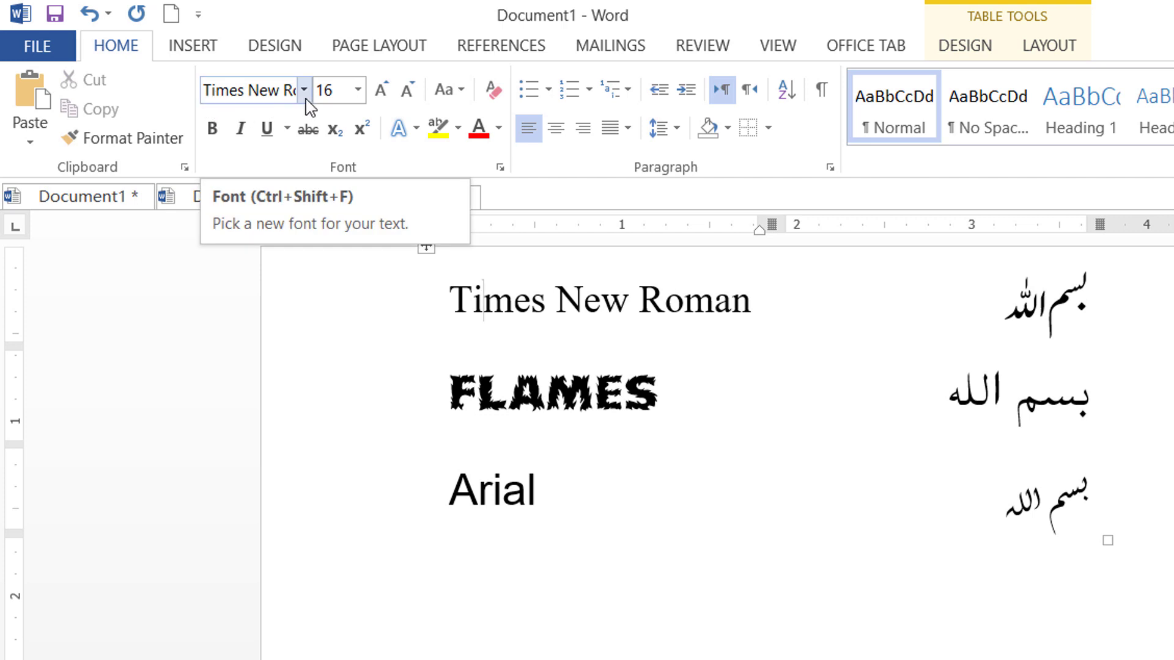
pyautogui.hotkey('ctrl', 'End')
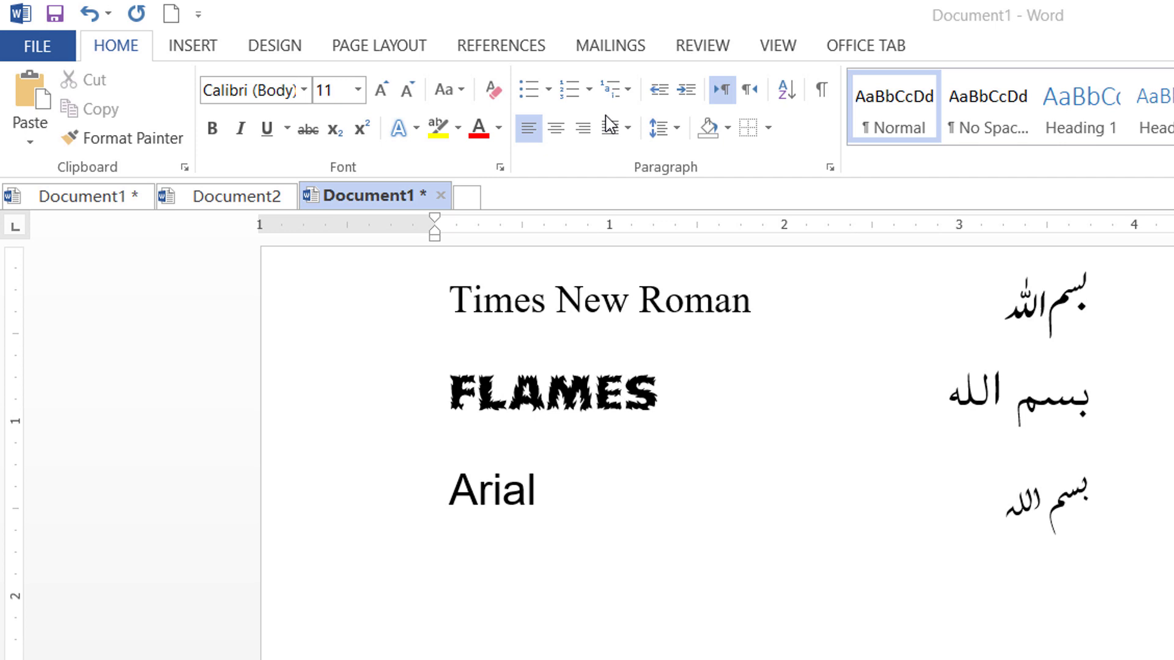
pyautogui.click(548, 302)
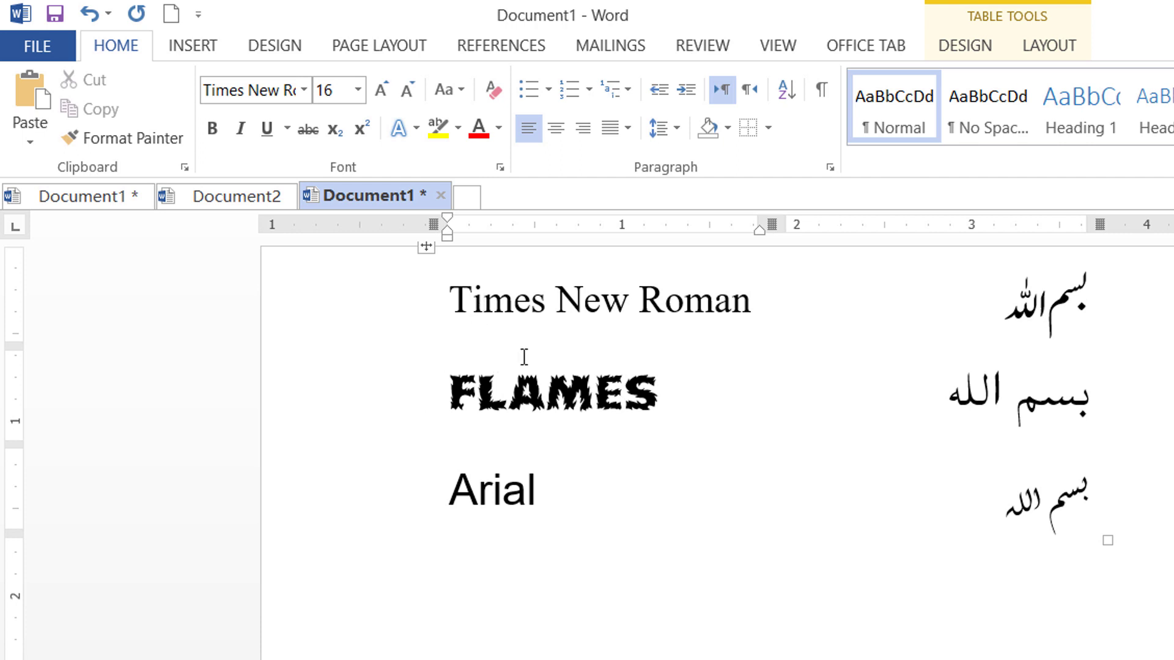
pyautogui.moveTo(448, 299); pyautogui.dragTo(746, 295)
# - Examine the font and size applied to the "FLAMES" sample text in the second table row
pyautogui.click(543, 396)
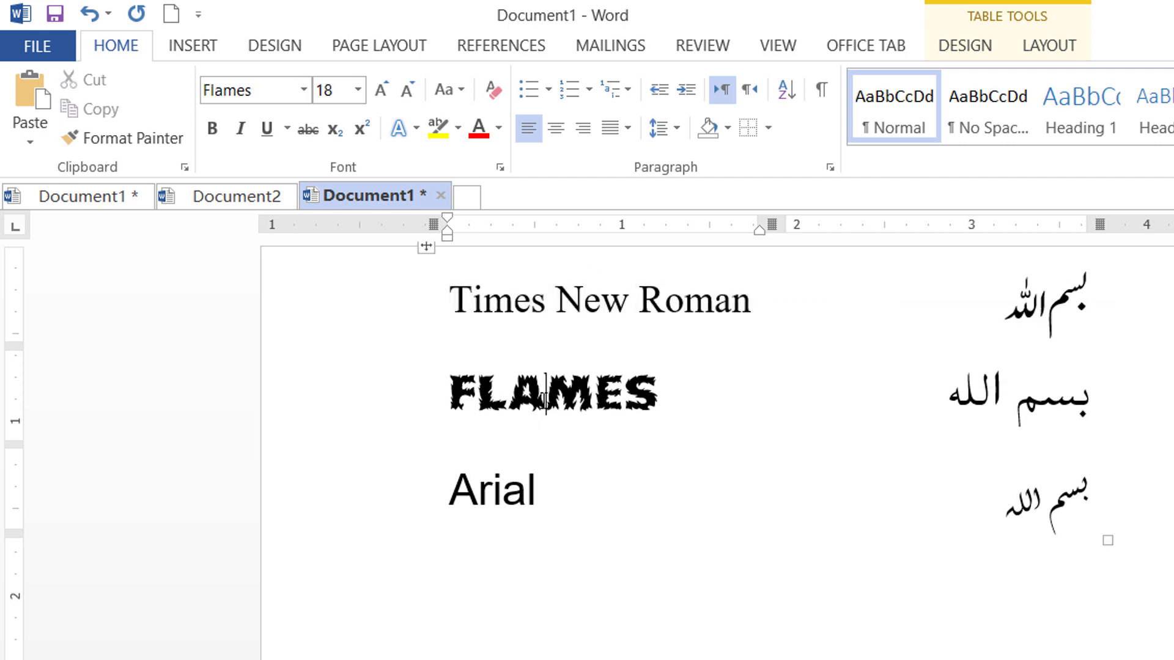
pyautogui.press('Home')
pyautogui.moveTo(449, 394); pyautogui.dragTo(676, 364)
pyautogui.click(553, 404)
pyautogui.press('End')
pyautogui.hotkey('shift', 'Left')
pyautogui.hotkey('shift', 'Left')
pyautogui.moveTo(570, 406); pyautogui.dragTo(440, 411)
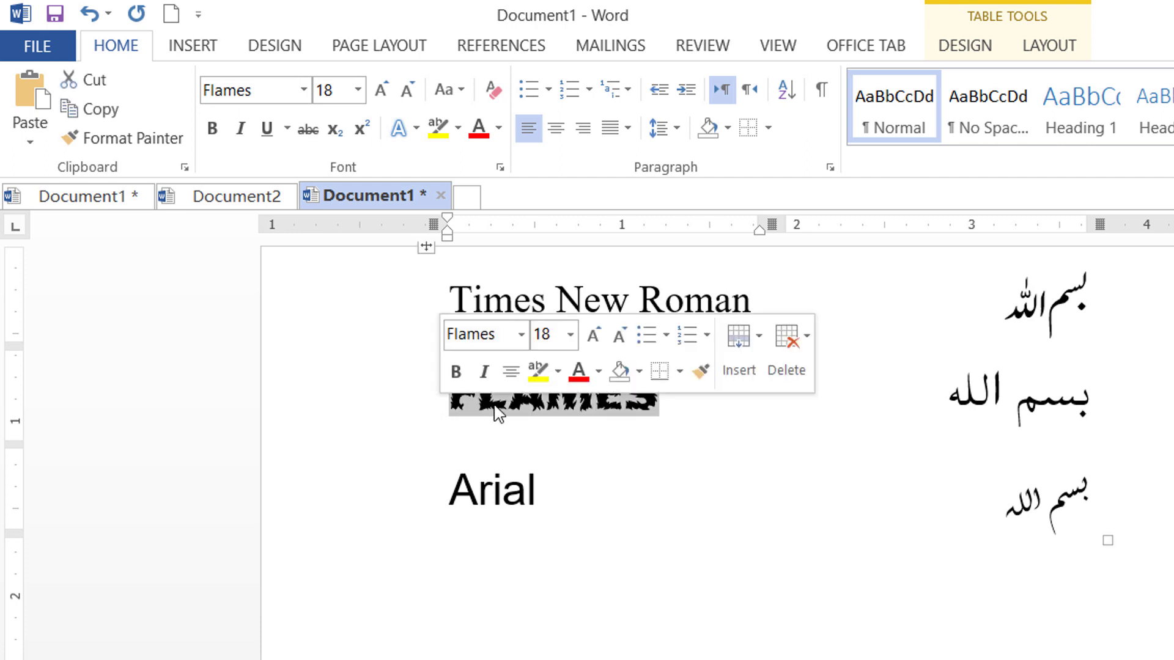
pyautogui.click(511, 409)
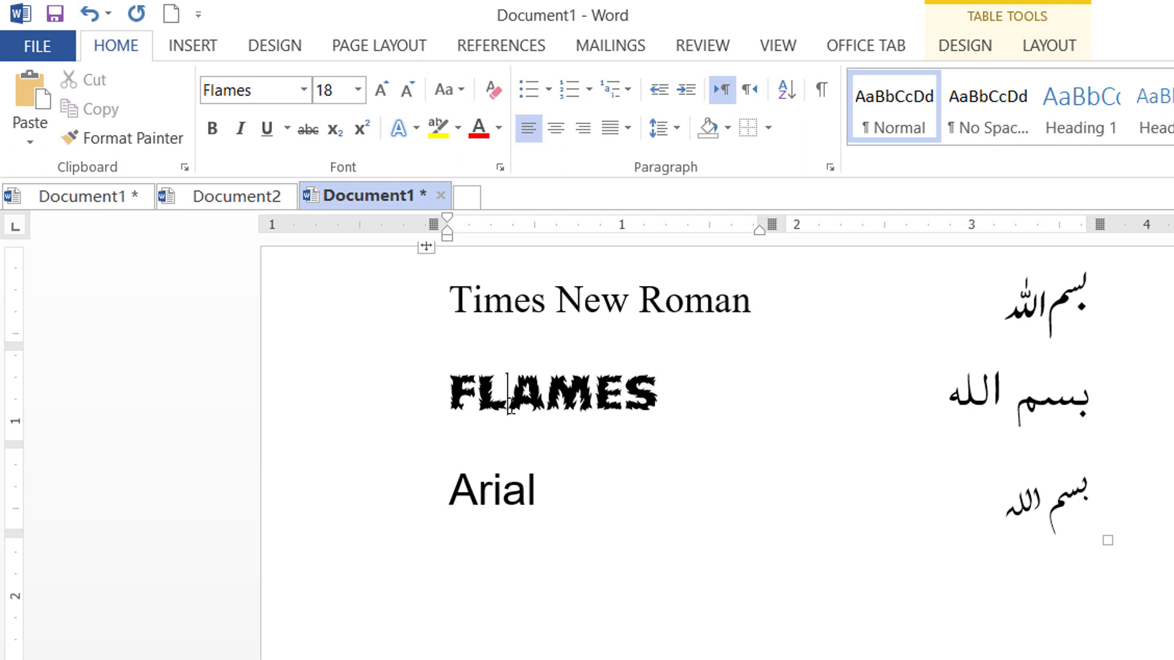
pyautogui.moveTo(448, 396); pyautogui.dragTo(676, 382)
pyautogui.click(707, 406)
# - Check the font and size applied to the "Arial" sample text in the third table row
pyautogui.click(493, 483)
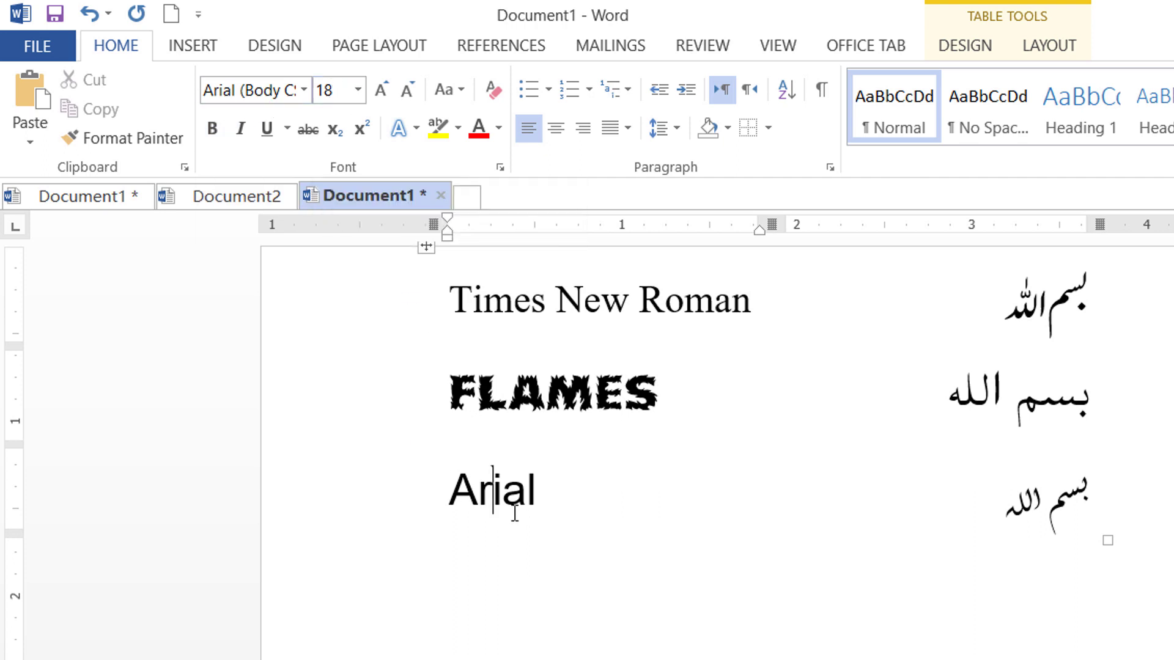
pyautogui.click(548, 491)
pyautogui.press('Home')
# - Inspect the fonts applied to the three Urdu sample texts in the table, one row after another
pyautogui.click(1042, 317)
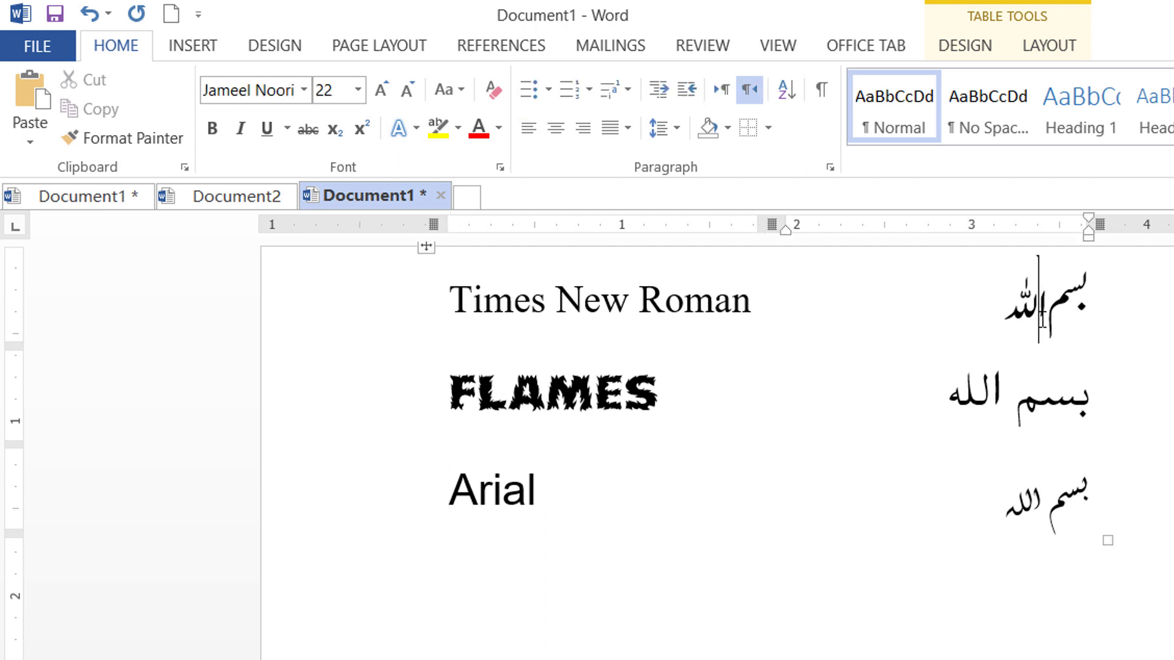
pyautogui.click(997, 409)
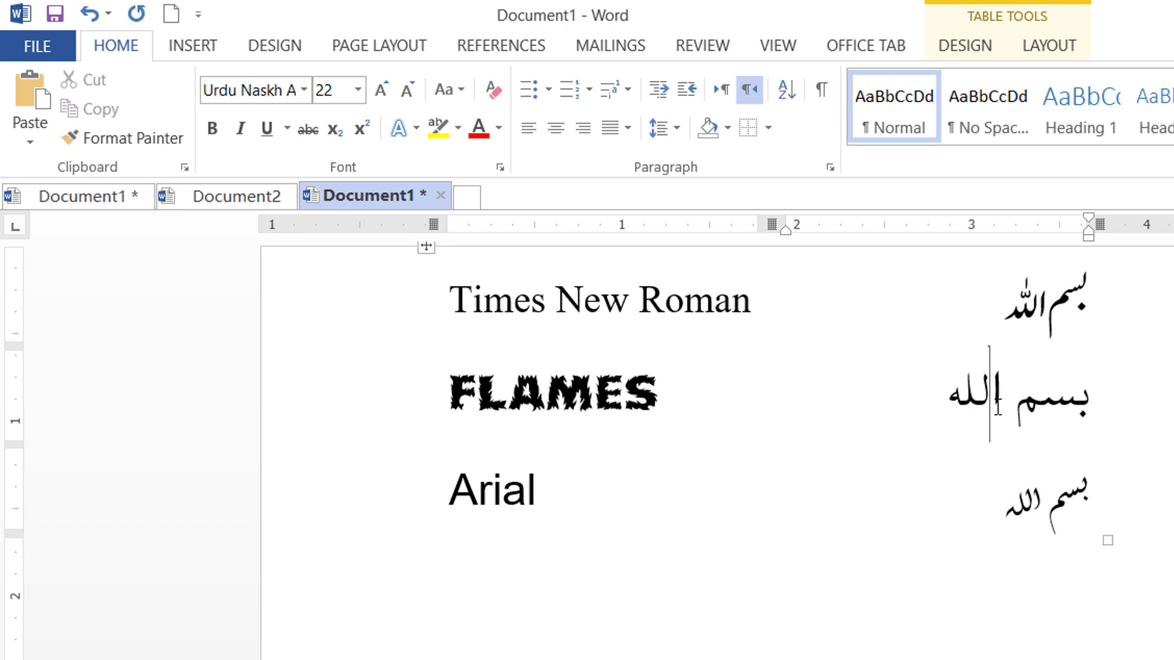
pyautogui.click(1045, 507)
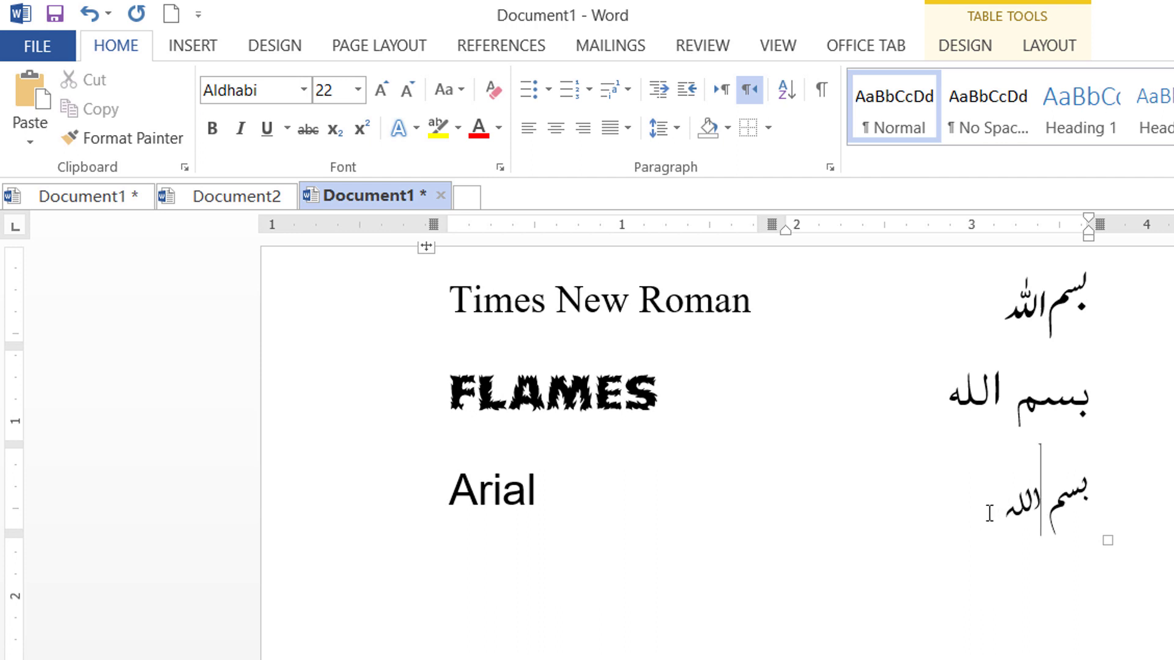
pyautogui.moveTo(1003, 505); pyautogui.dragTo(1089, 498)
pyautogui.moveTo(958, 408); pyautogui.dragTo(1090, 403)
pyautogui.moveTo(1006, 306); pyautogui.dragTo(1061, 305)
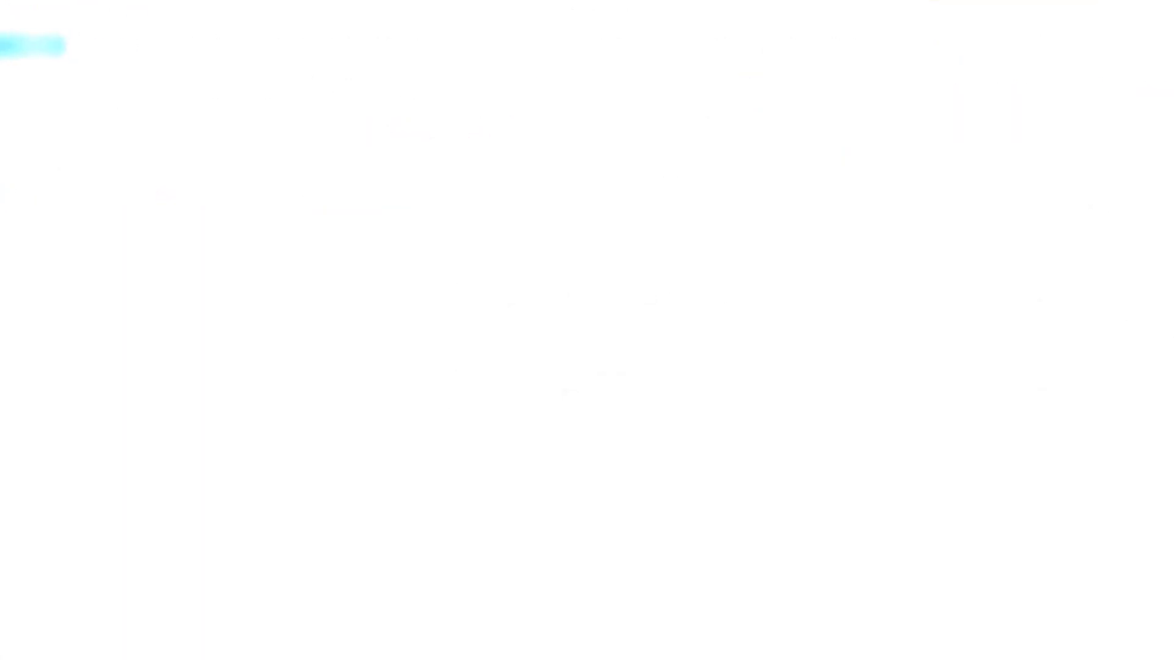
# - Look through the font sizes available for the "Times New Roman" sample text
pyautogui.moveTo(452, 299); pyautogui.dragTo(757, 270)
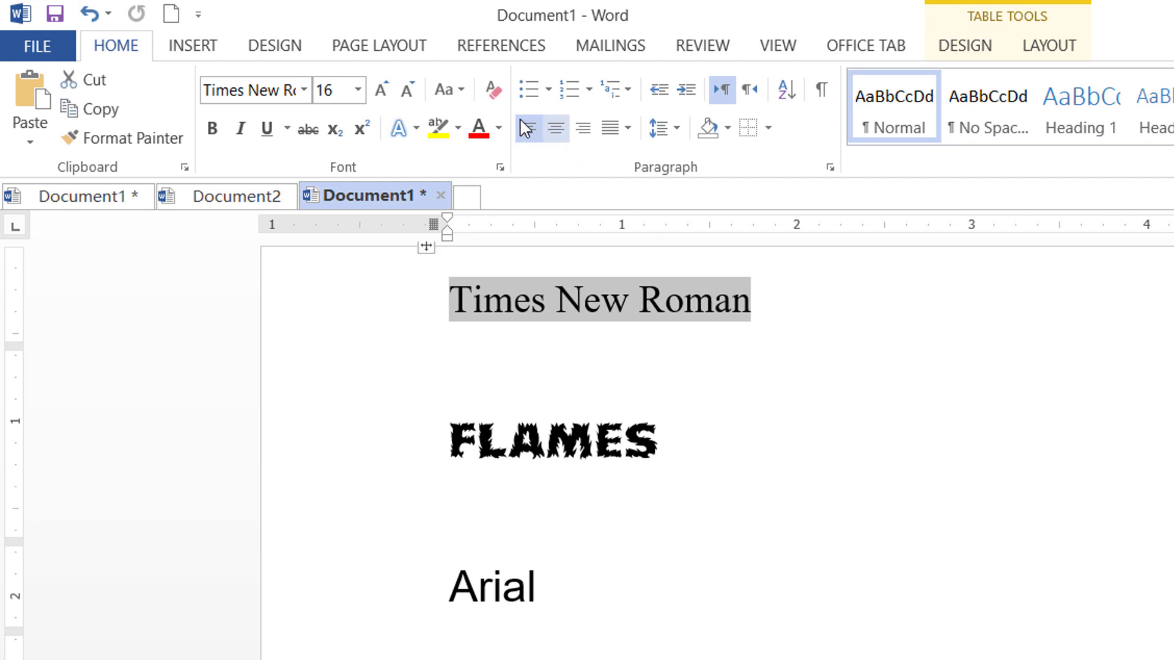
pyautogui.click(358, 98)
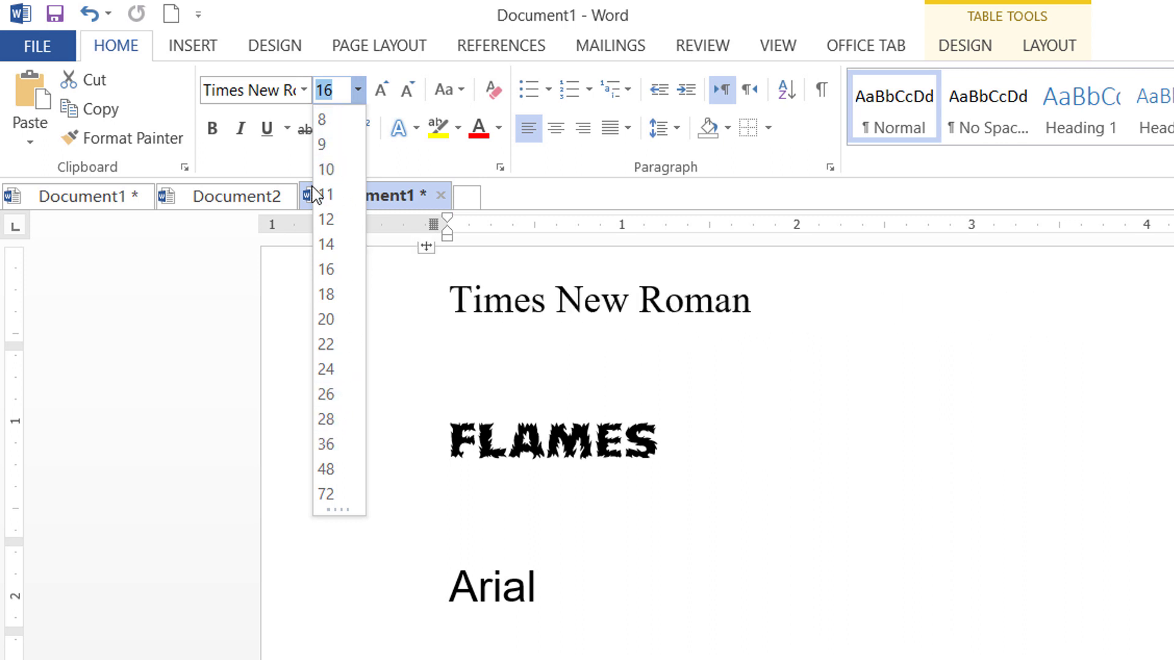
pyautogui.click(283, 92)
pyautogui.click(514, 300)
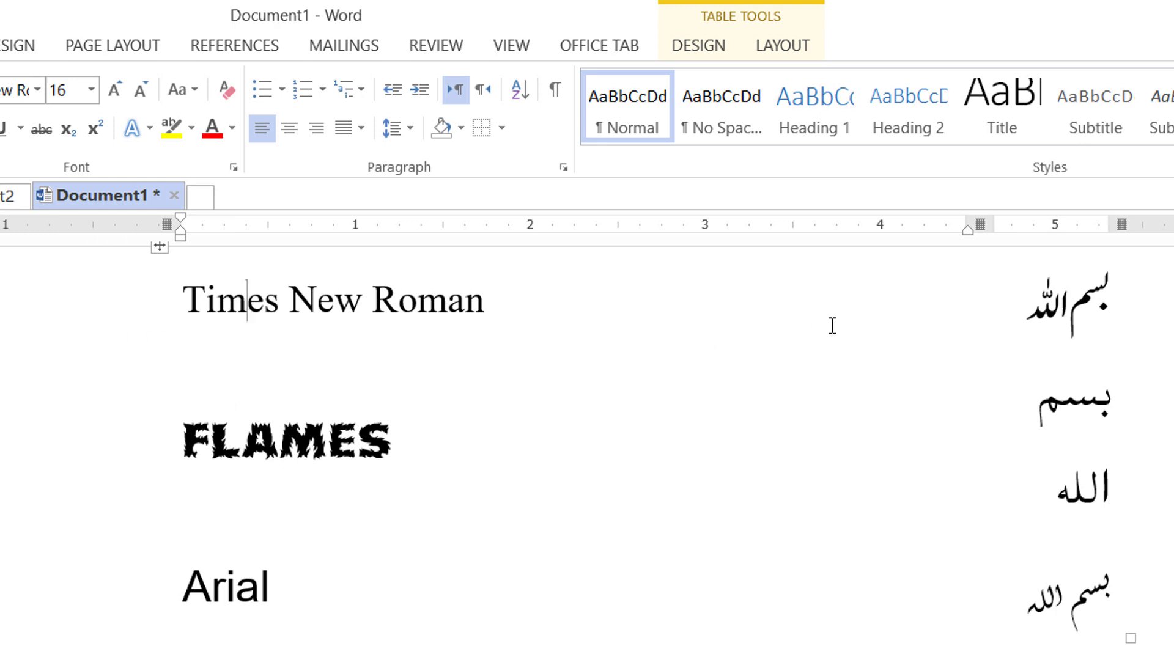
# - Widen the table's Urdu text column by moving its inner border to about the 3-inch mark
pyautogui.moveTo(1069, 324); pyautogui.dragTo(1025, 593)
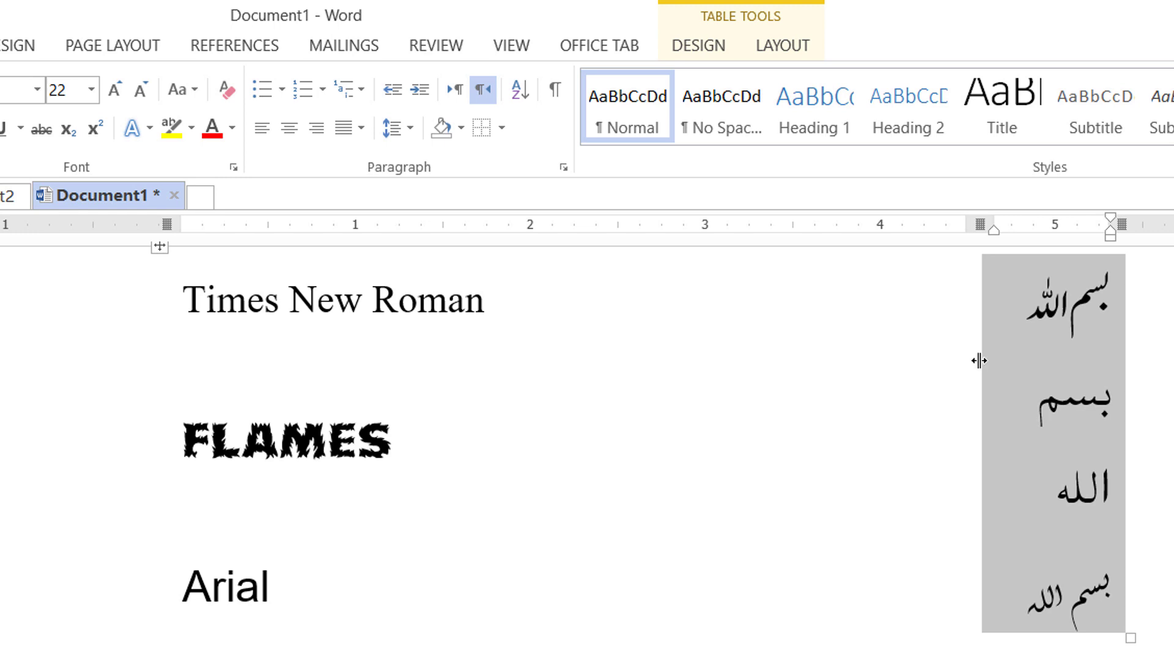
pyautogui.moveTo(978, 361); pyautogui.dragTo(694, 448)
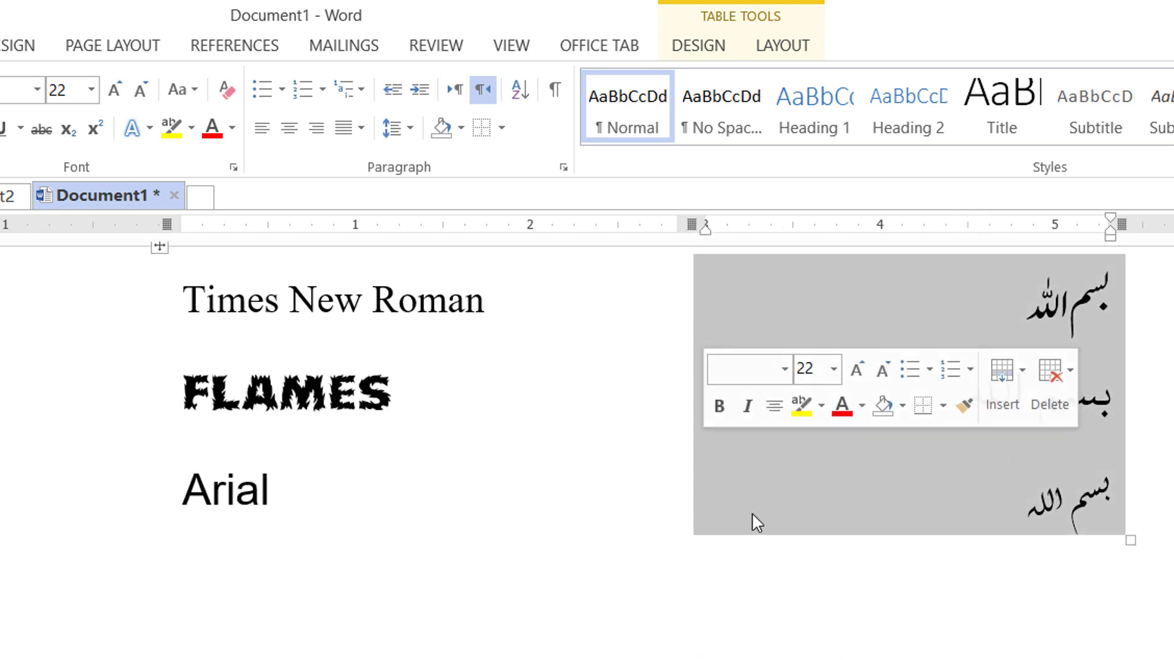
pyautogui.click(411, 550)
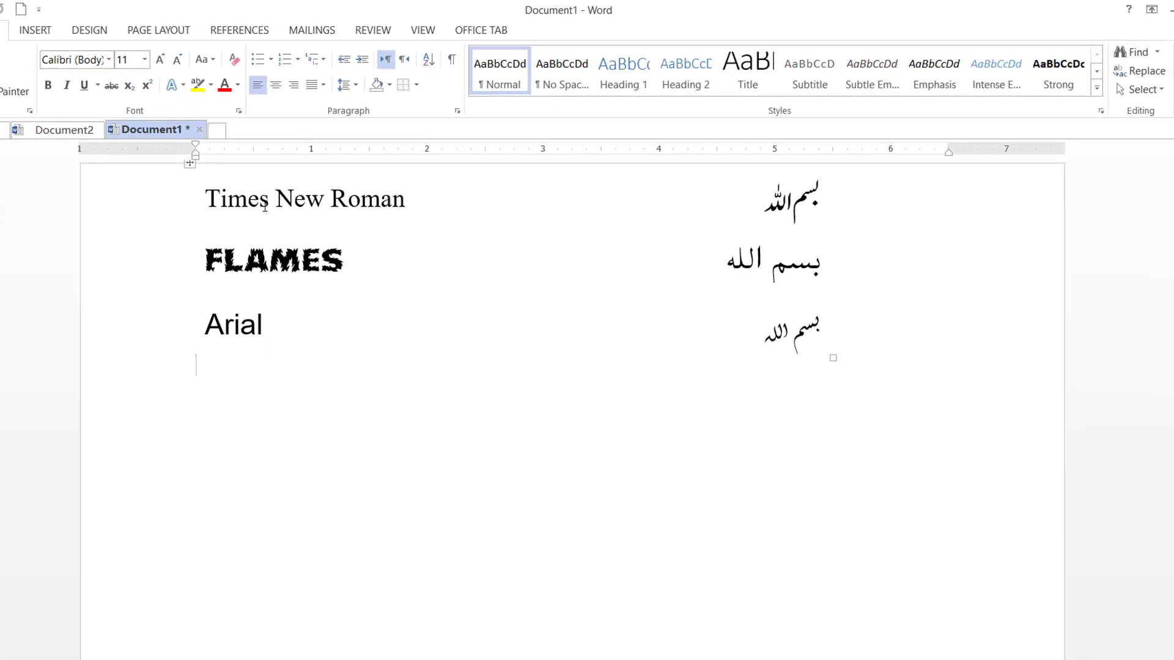
# - Open Document2 and review its formatted indemnity bond text from the heading to the end of the paragraph
pyautogui.click(61, 133)
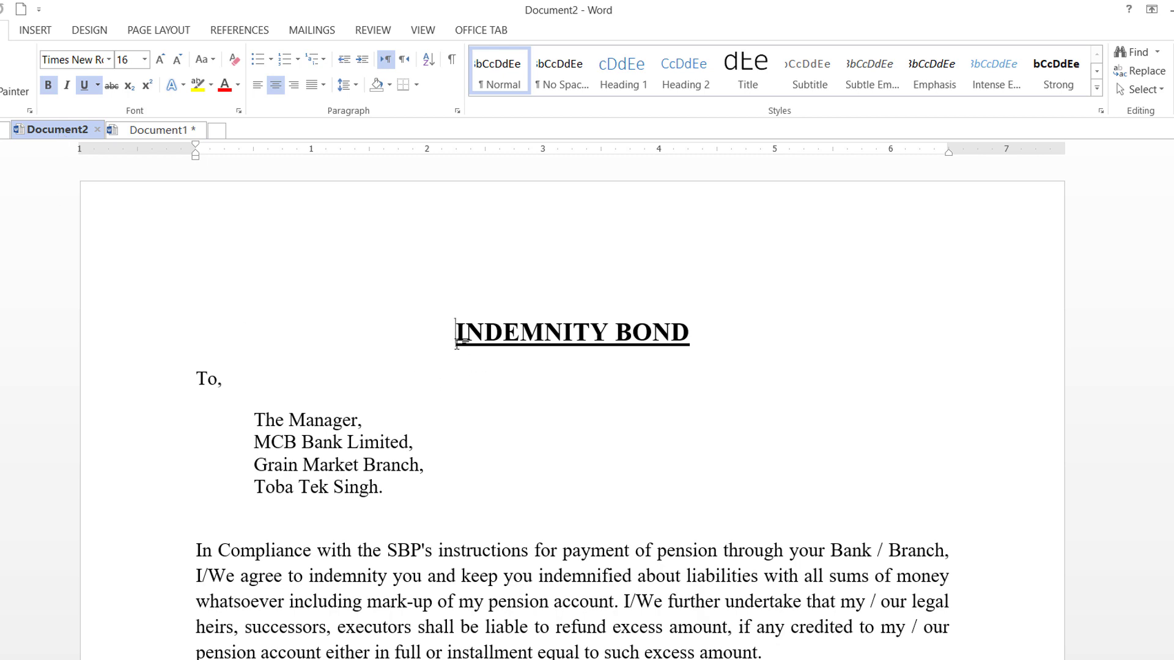
pyautogui.moveTo(451, 337); pyautogui.dragTo(777, 648)
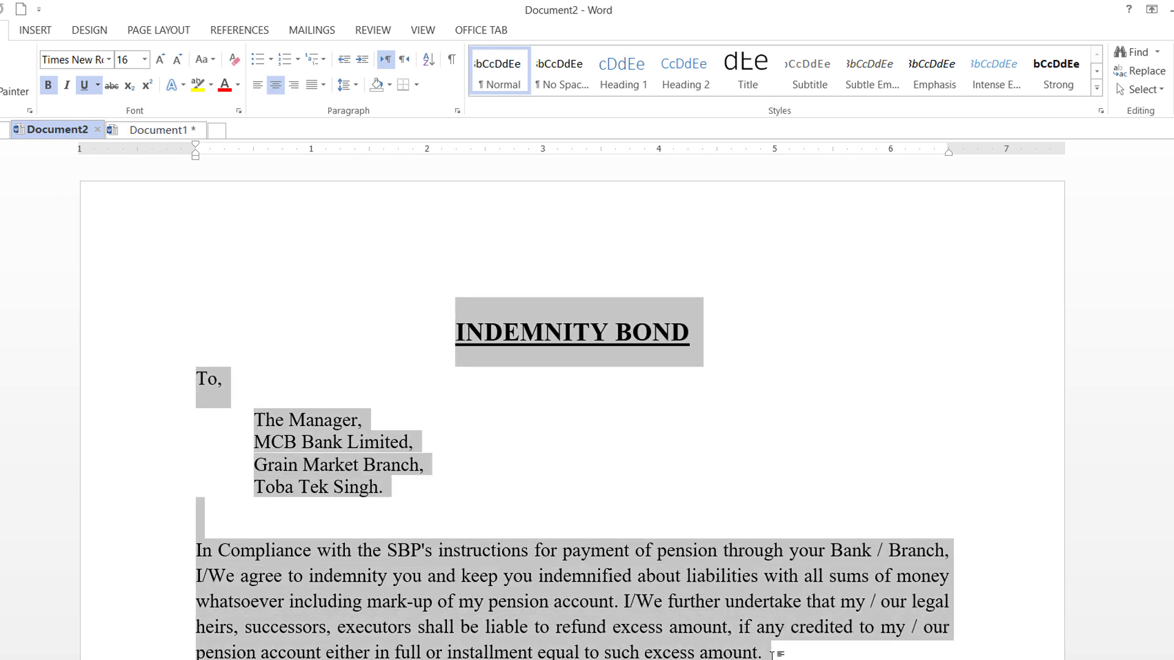
pyautogui.click(556, 612)
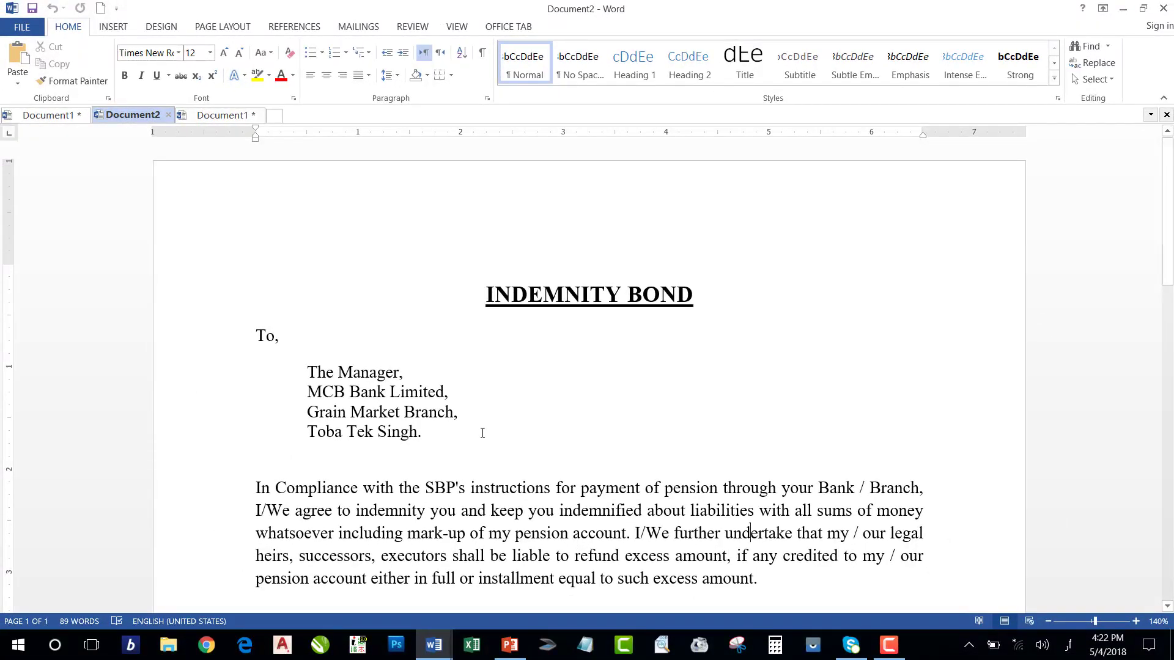
# - Compare the unformatted indemnity bond text in the first Document1 with the formatted version in Document2
pyautogui.click(68, 118)
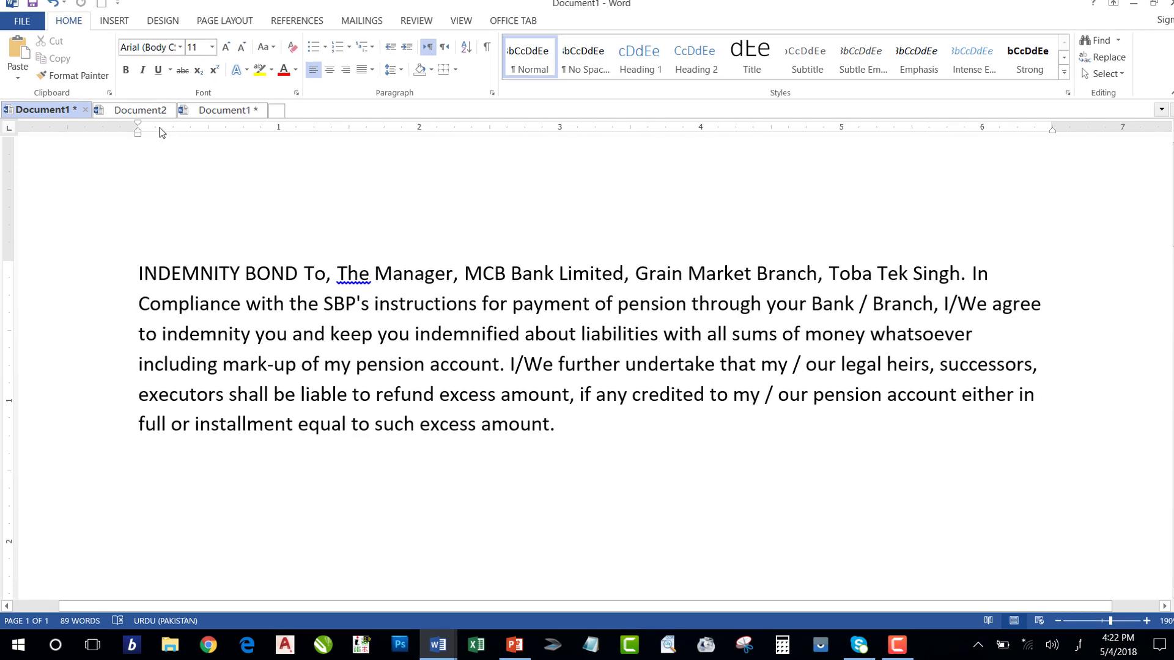
pyautogui.click(140, 109)
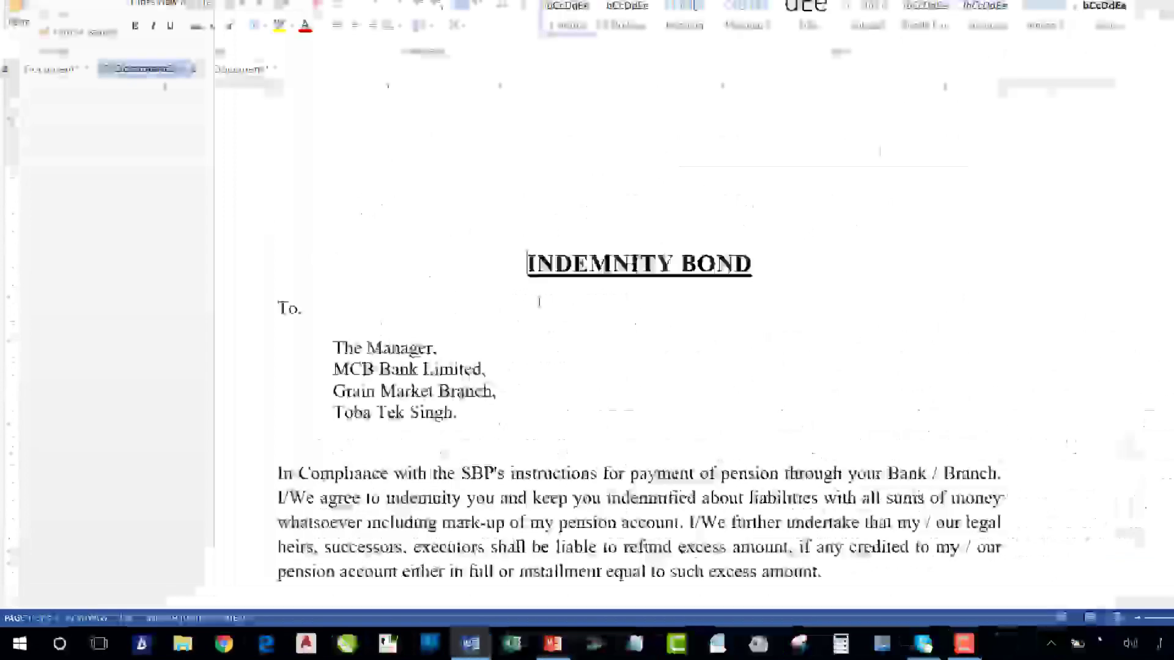
pyautogui.hotkey('ctrl', 'a')
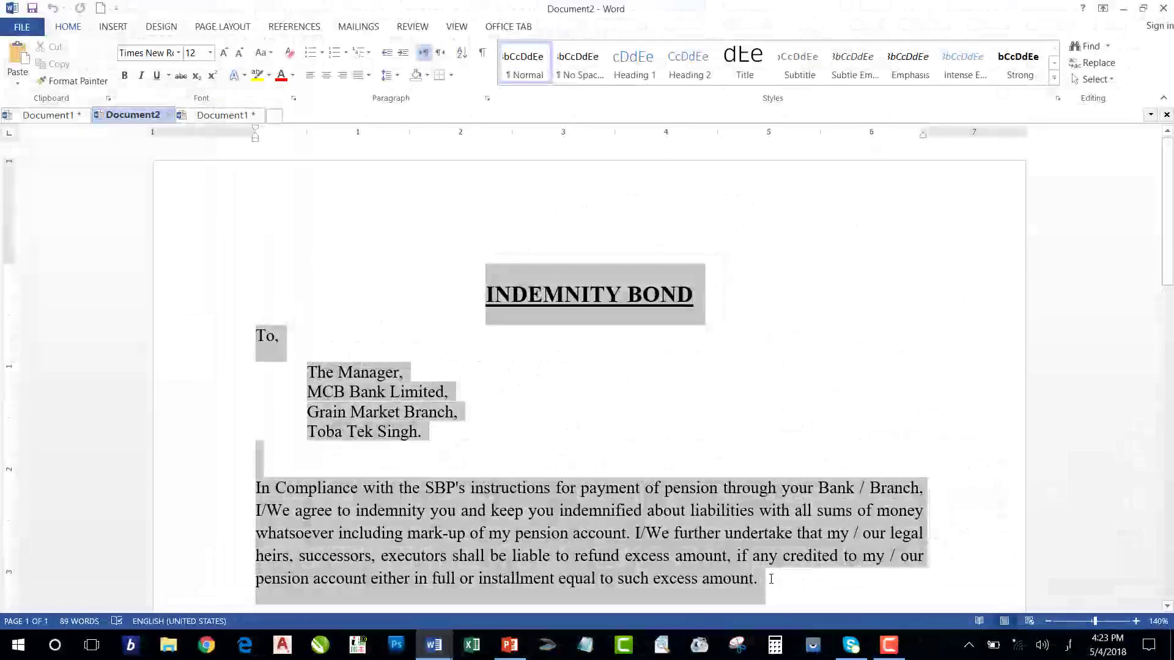
pyautogui.click(44, 116)
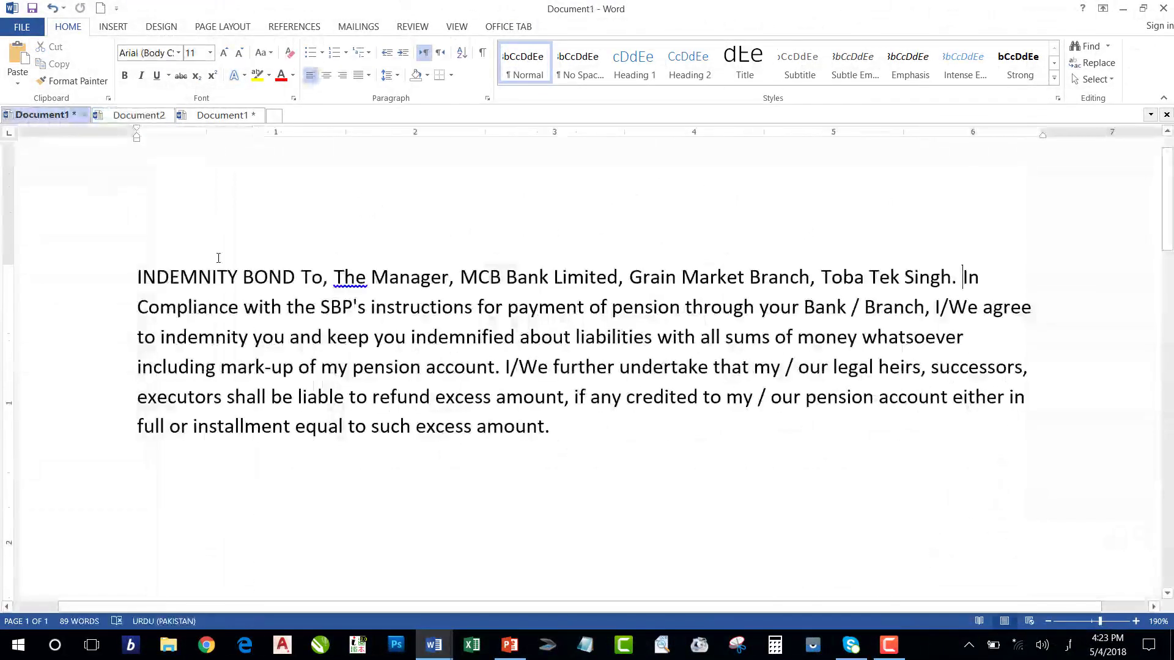
pyautogui.click(227, 276)
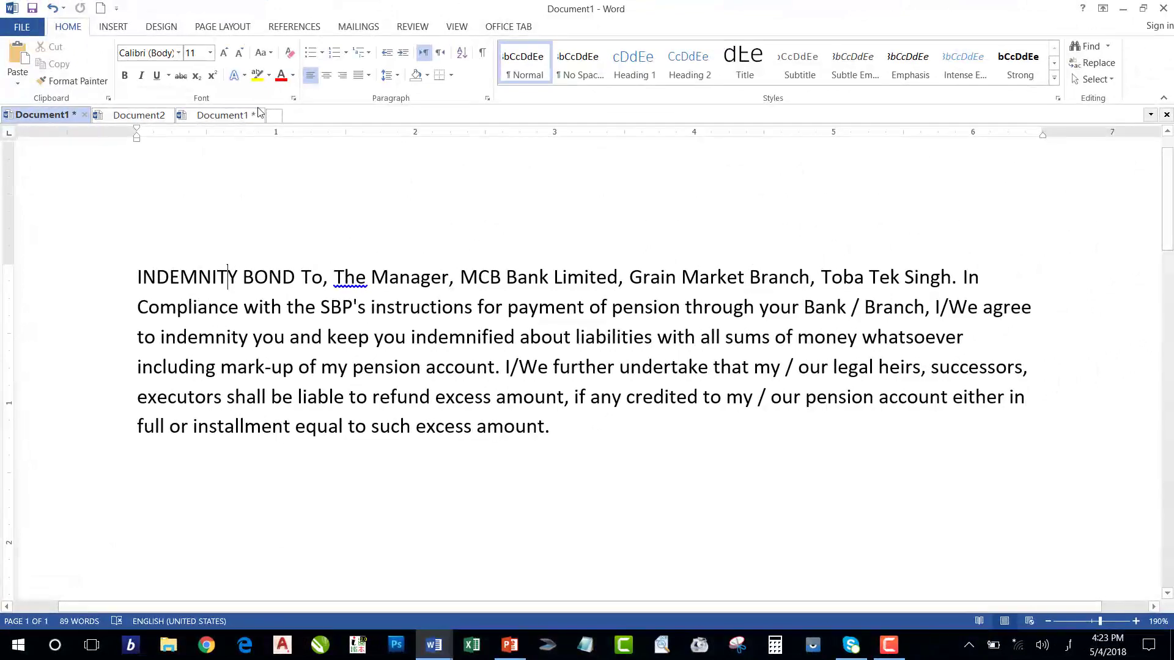
pyautogui.click(138, 115)
pyautogui.hotkey('ctrl', 'a')
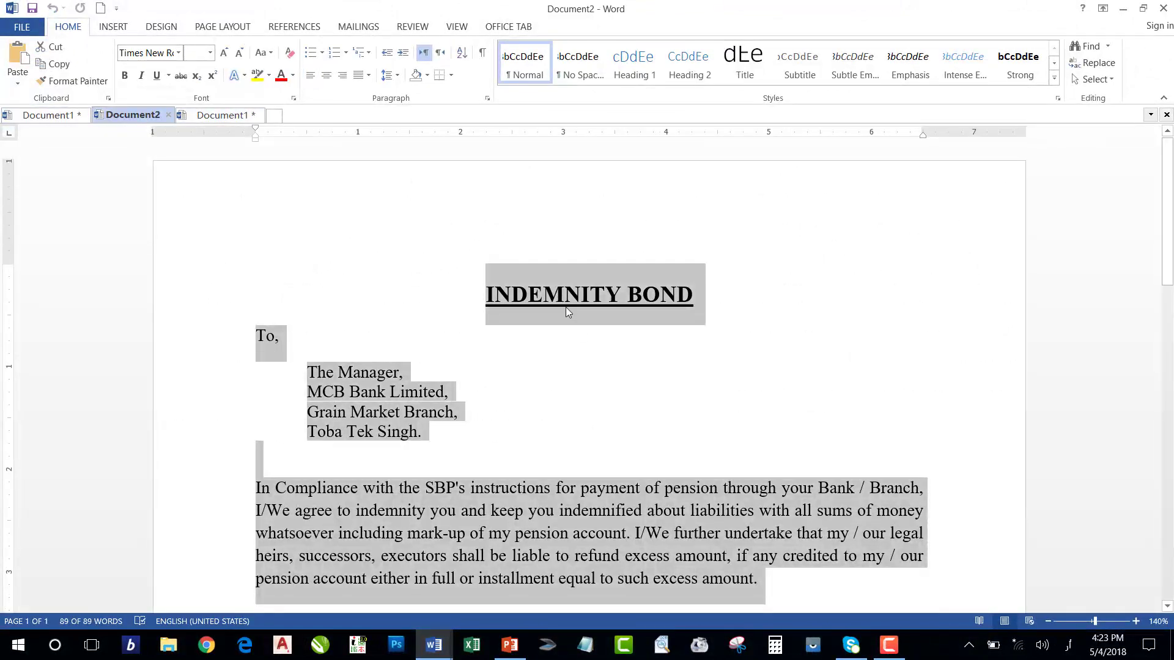
pyautogui.click(565, 299)
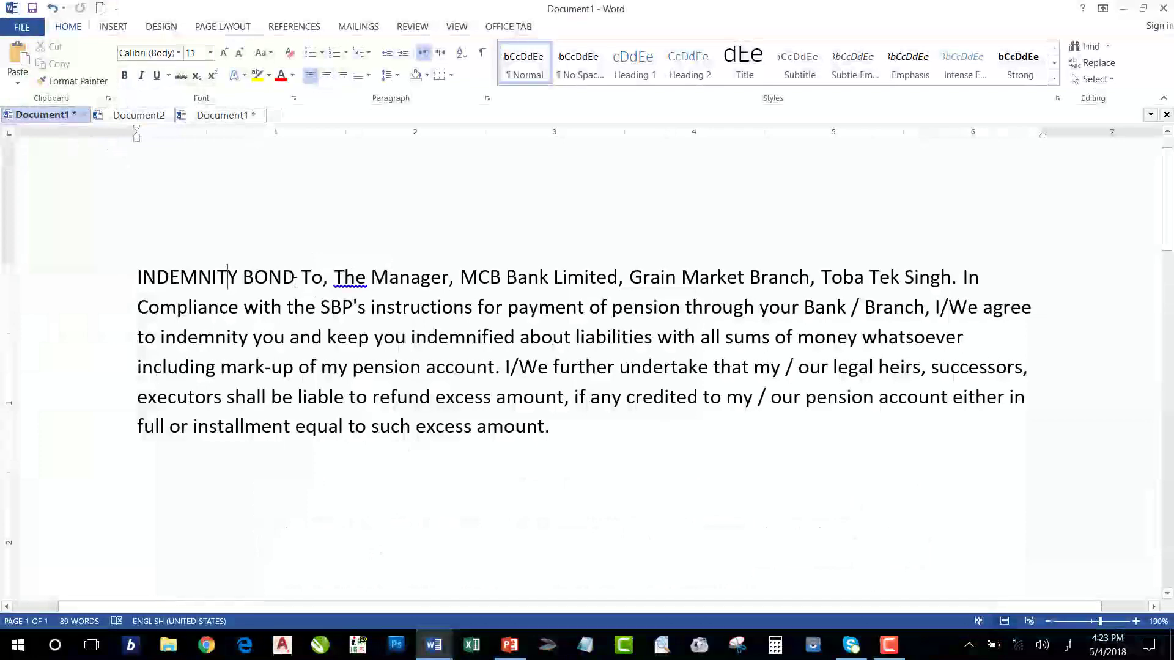
# - Recheck the layout in Document2 and place the insertion point before "To," in the unformatted Document1
pyautogui.click(138, 114)
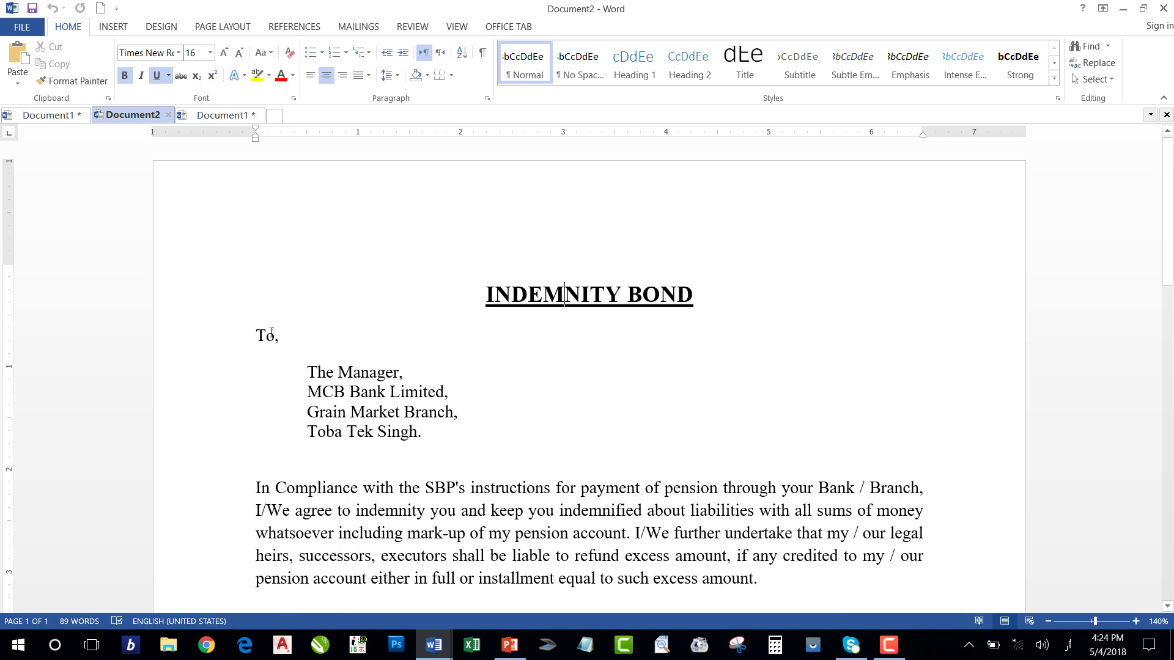
pyautogui.hotkey('ctrl', 'Tab')
pyautogui.click(295, 282)
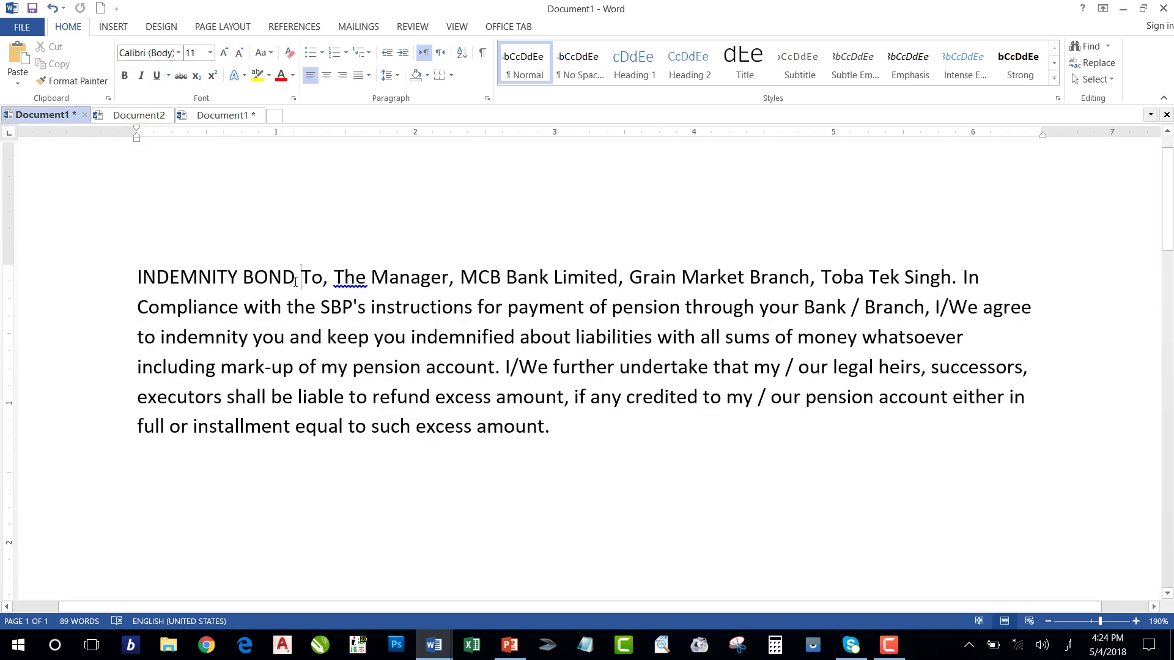
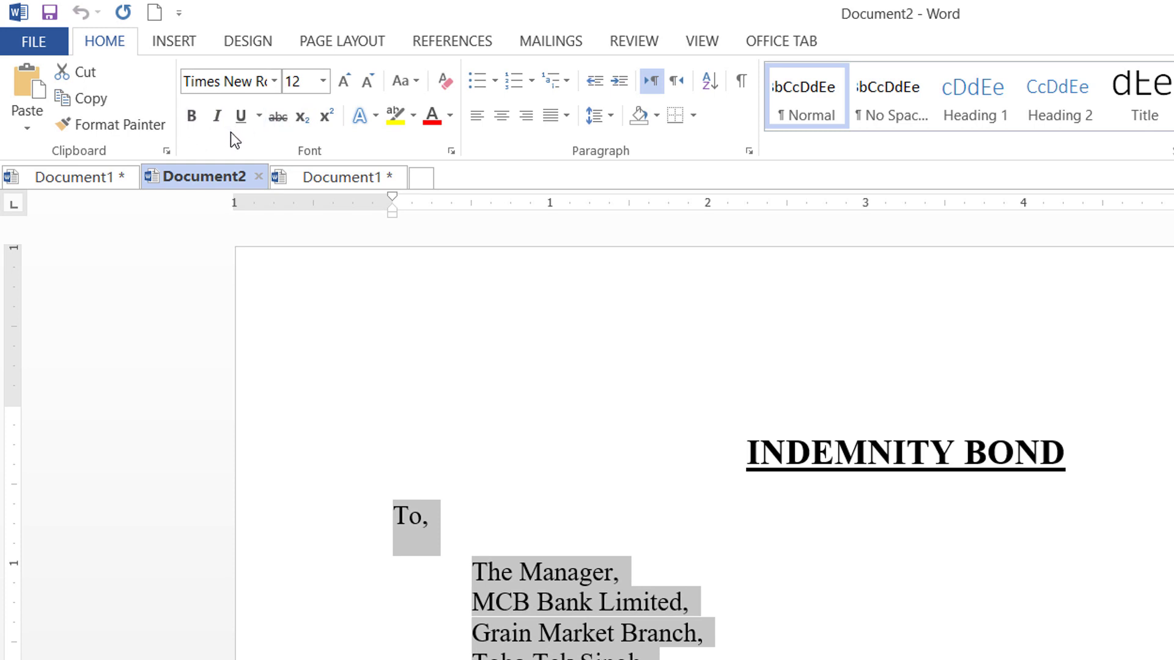
# - Switch to the unformatted Document1 and set all of its indemnity bond text to Times New Roman
pyautogui.click(91, 183)
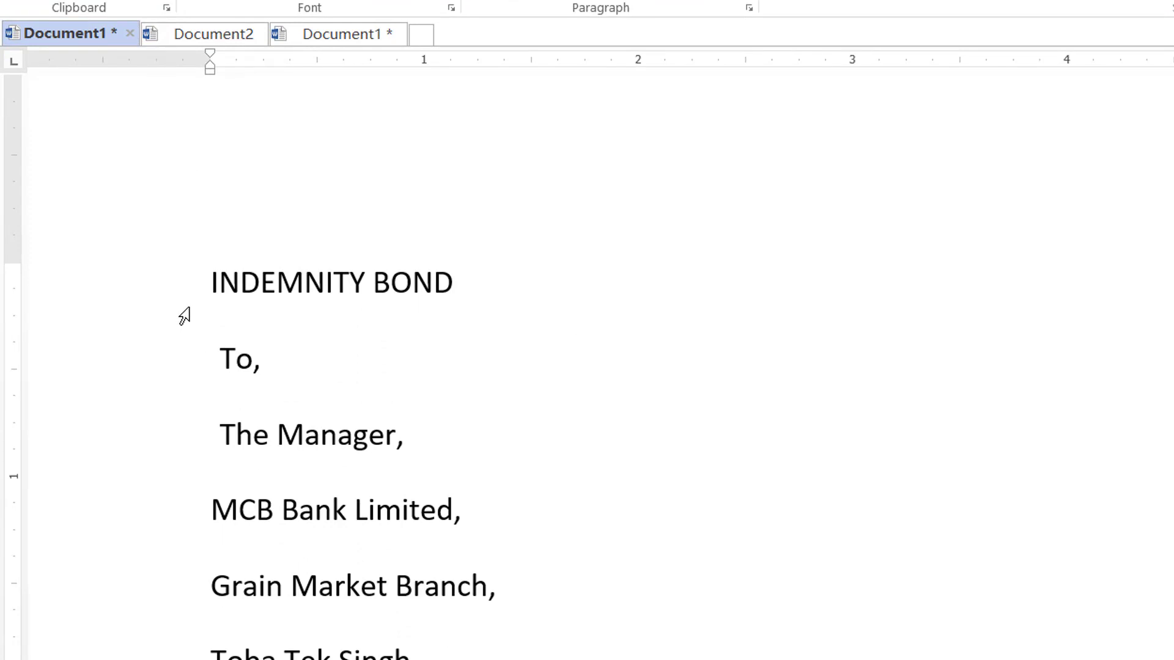
pyautogui.scroll(-1, 184, 316)
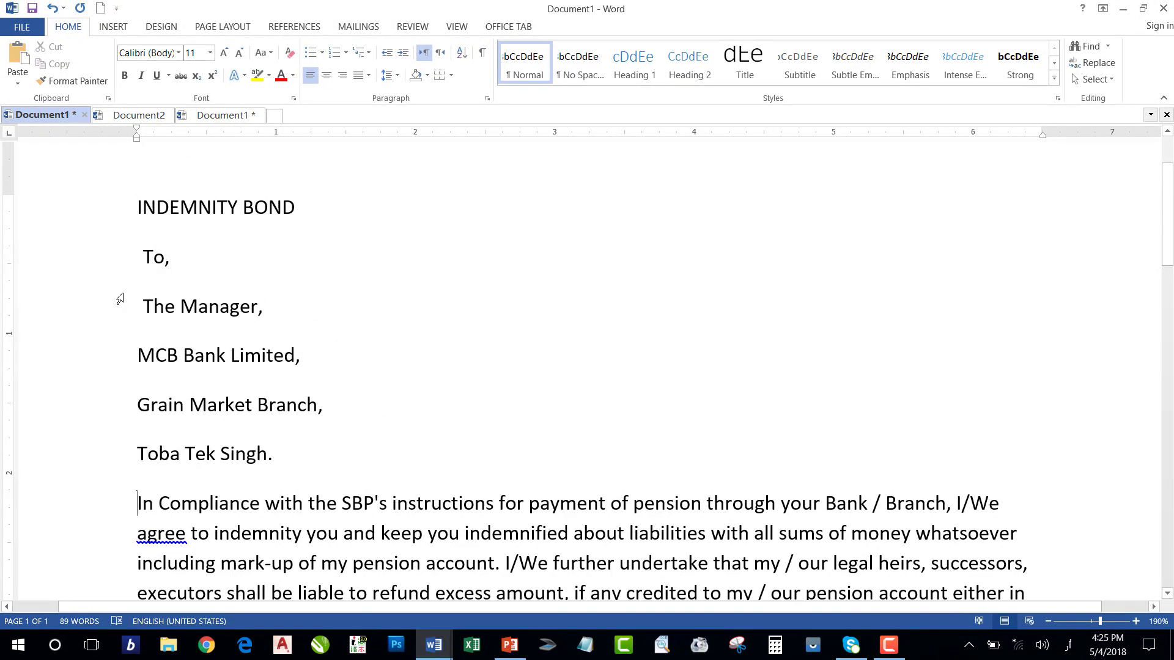
pyautogui.hotkey('ctrl', 'a')
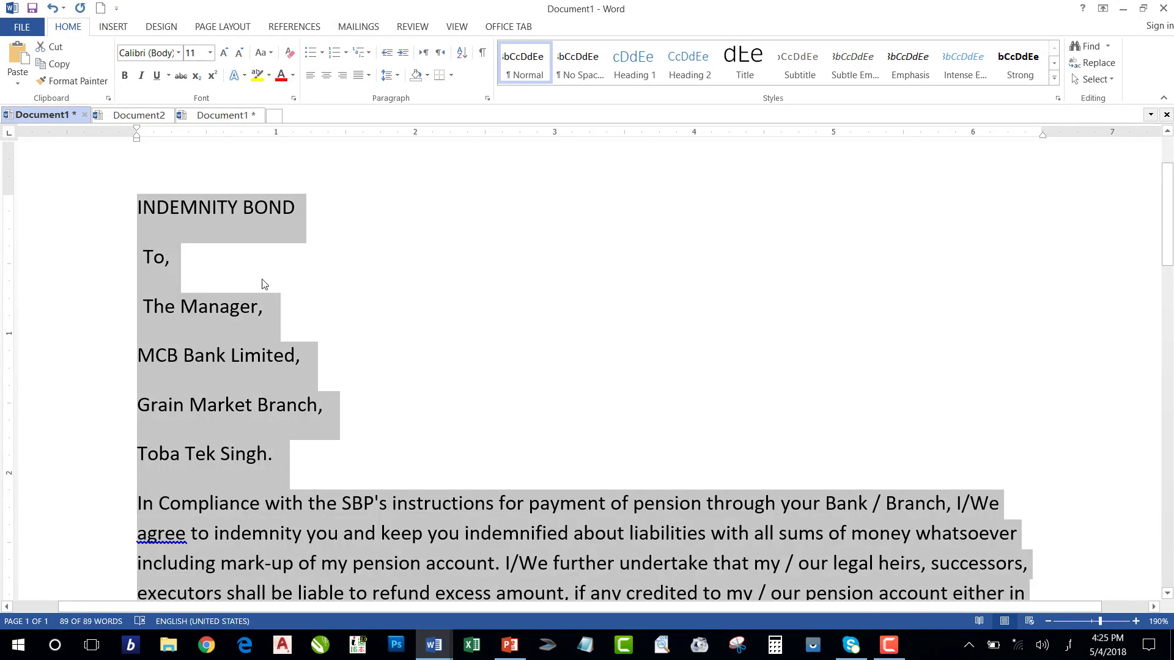
pyautogui.scroll(-1, 266, 336)
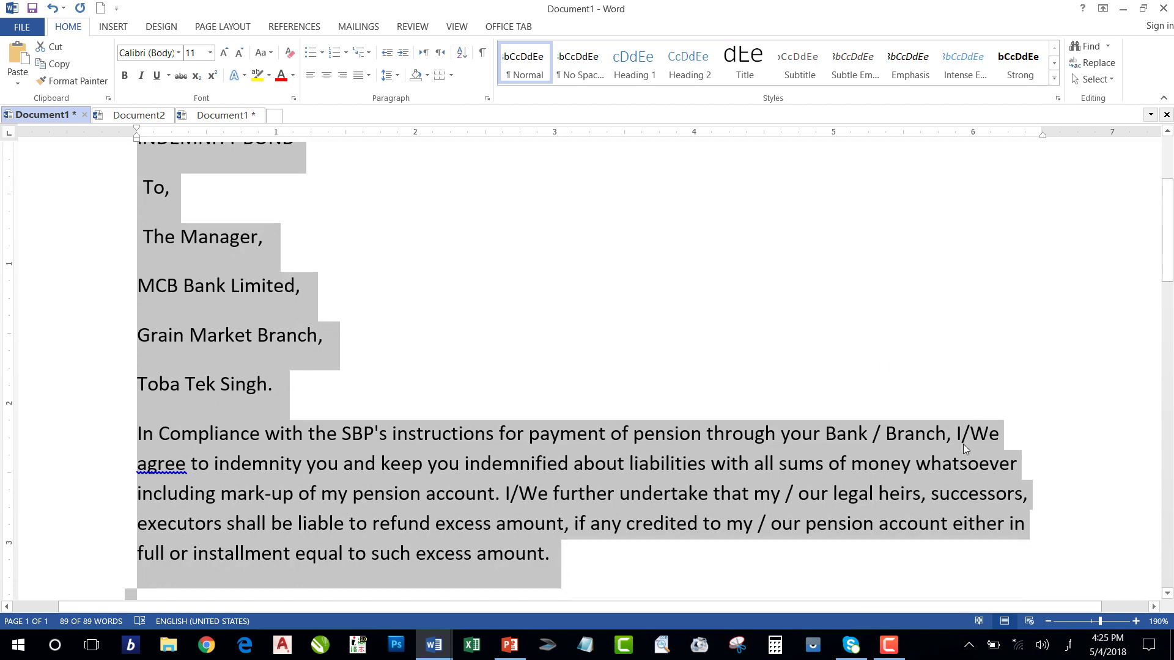
pyautogui.click(1047, 621)
pyautogui.click(1048, 621)
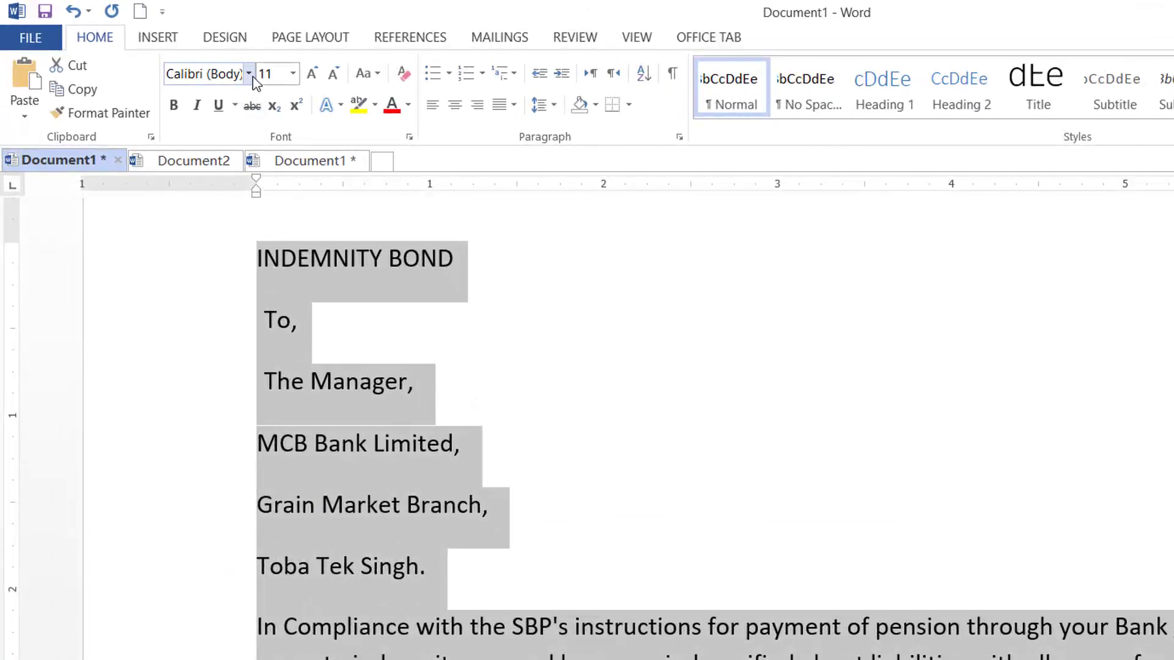
pyautogui.click(178, 52)
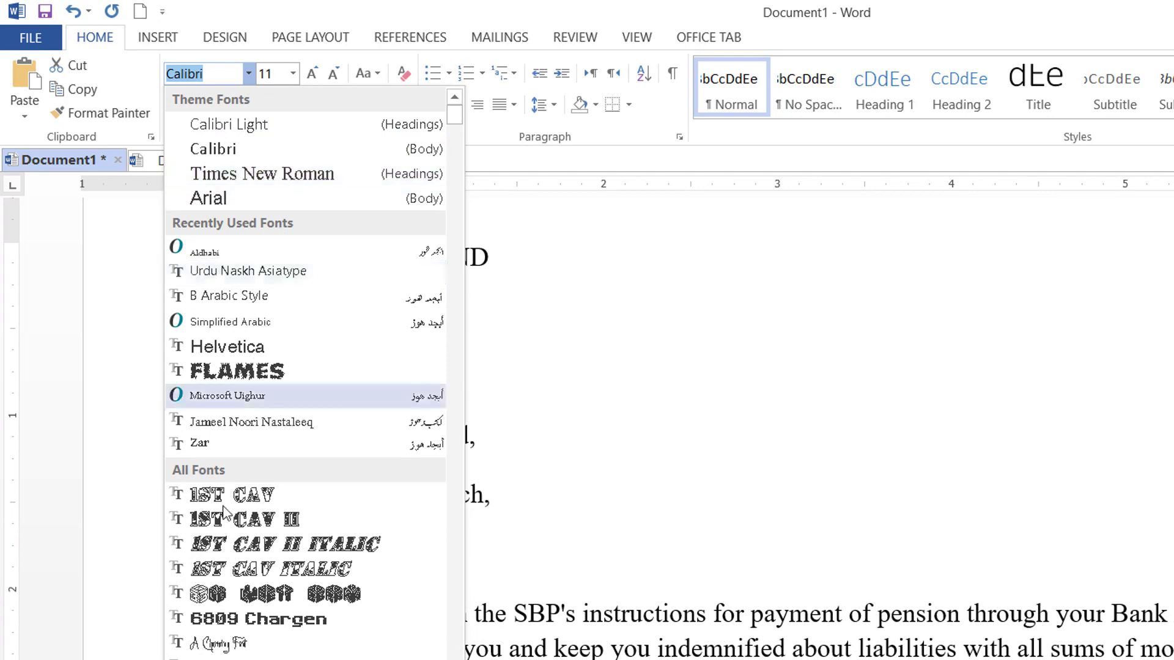
pyautogui.scroll(-9, 293, 551)
pyautogui.scroll(-4, 294, 404)
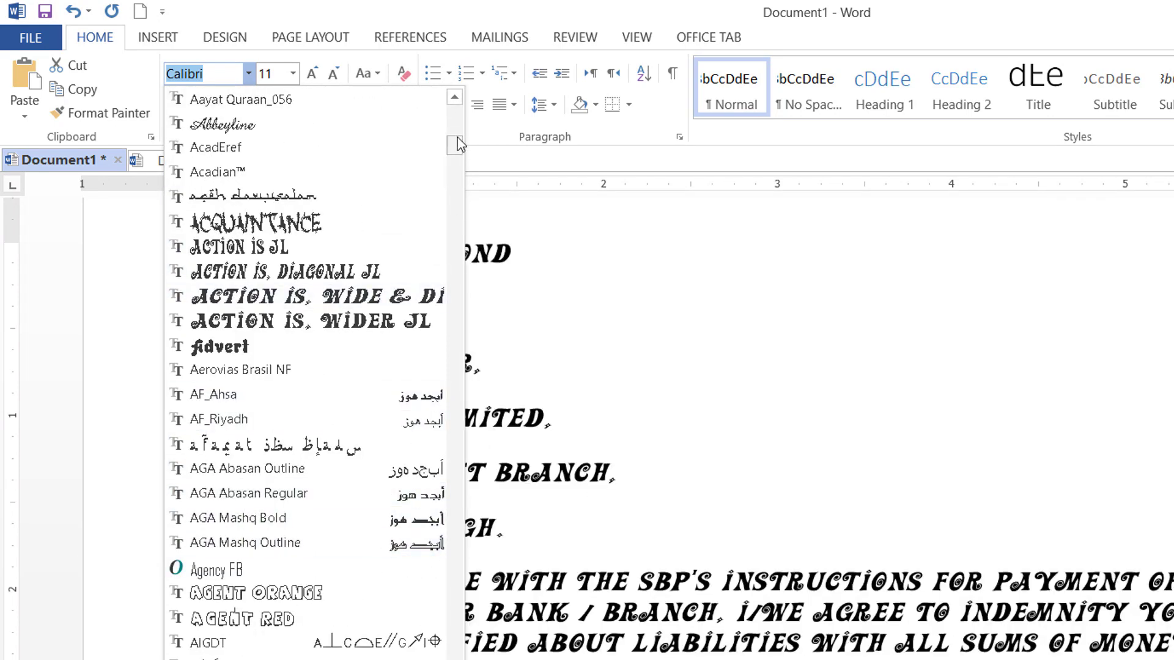
pyautogui.moveTo(454, 145); pyautogui.dragTo(451, 111)
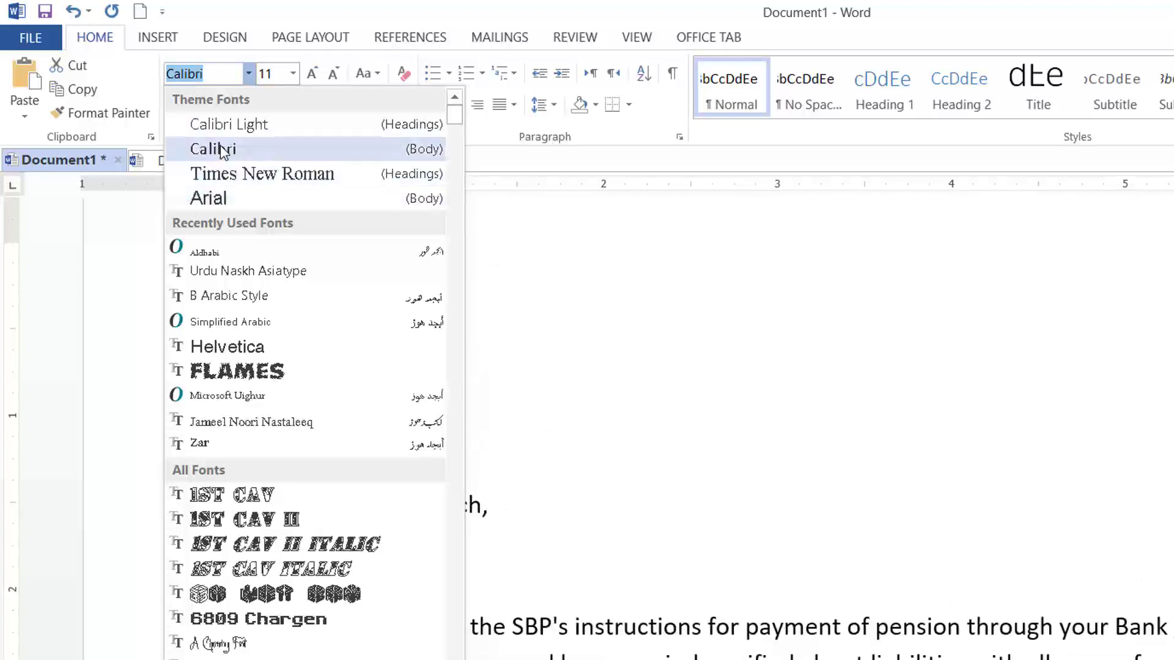
pyautogui.click(262, 175)
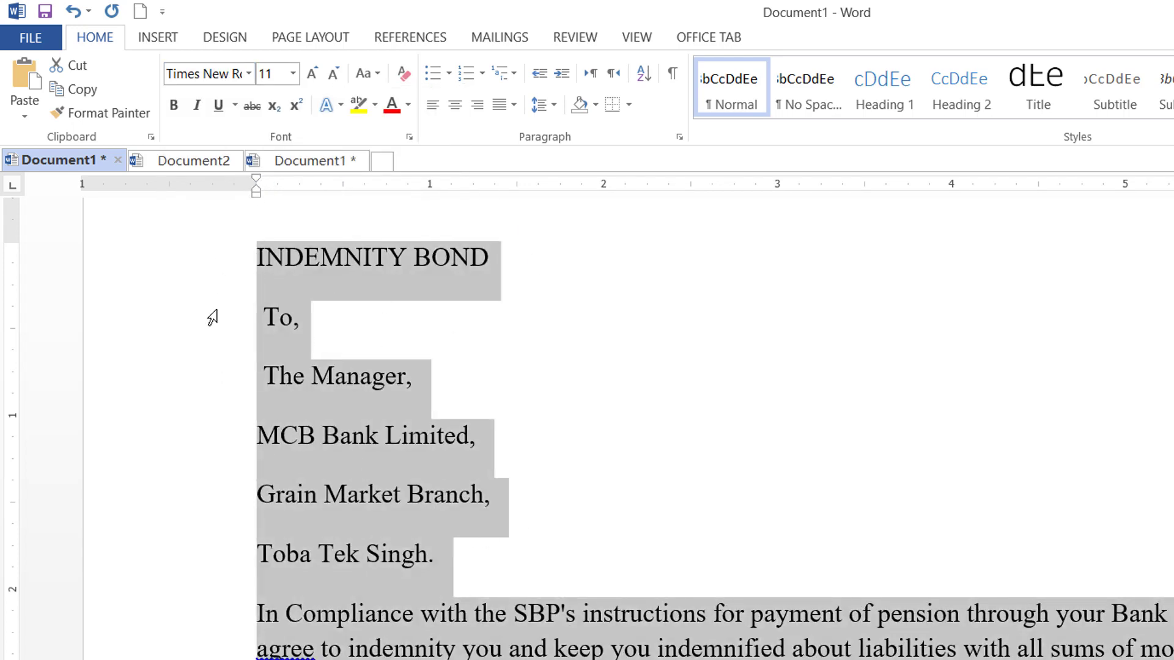
# - Center the INDEMNITY BOND heading in Document1 and compare it with the heading in Document2
pyautogui.click(153, 269)
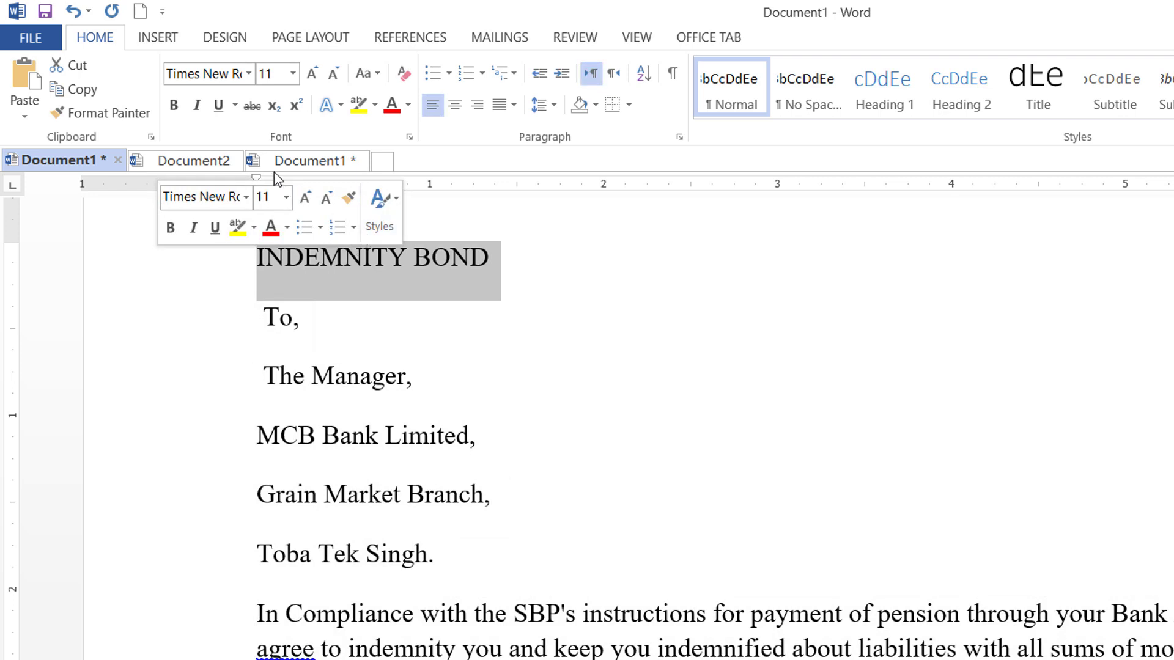
pyautogui.click(455, 105)
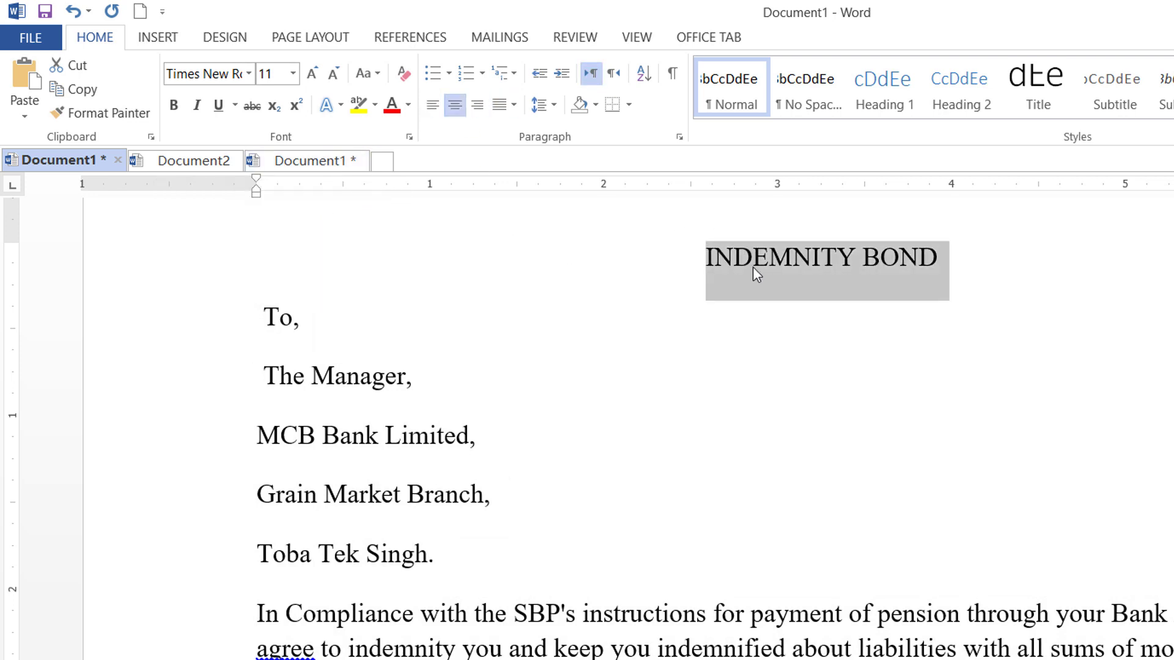
pyautogui.click(197, 162)
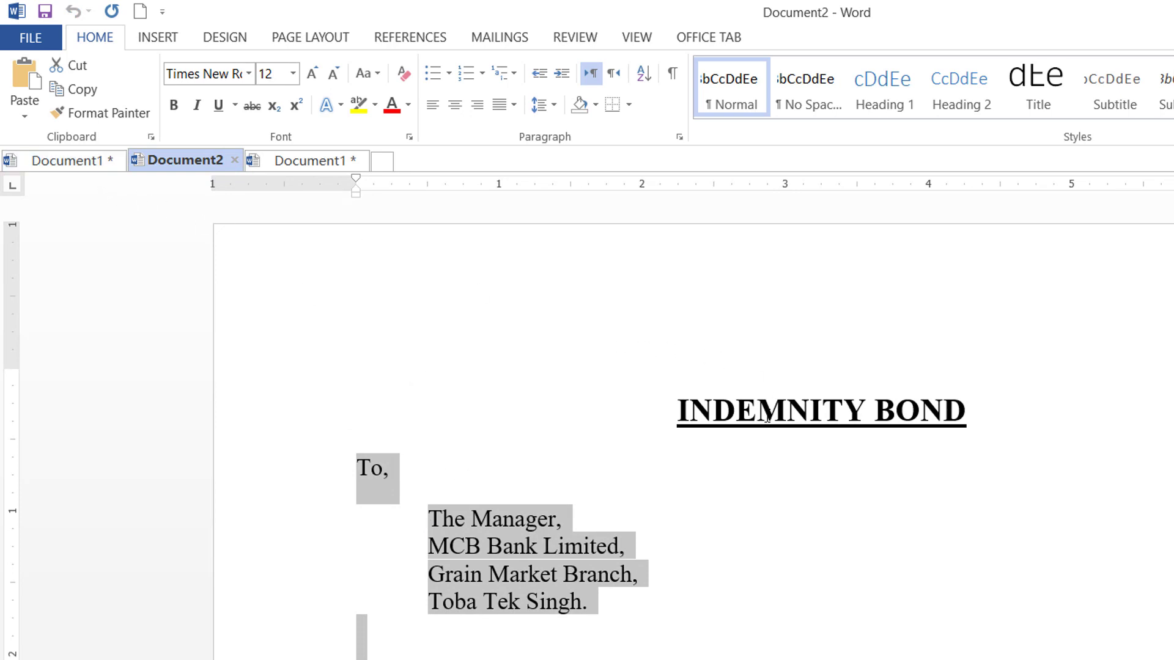
pyautogui.click(64, 162)
pyautogui.click(802, 259)
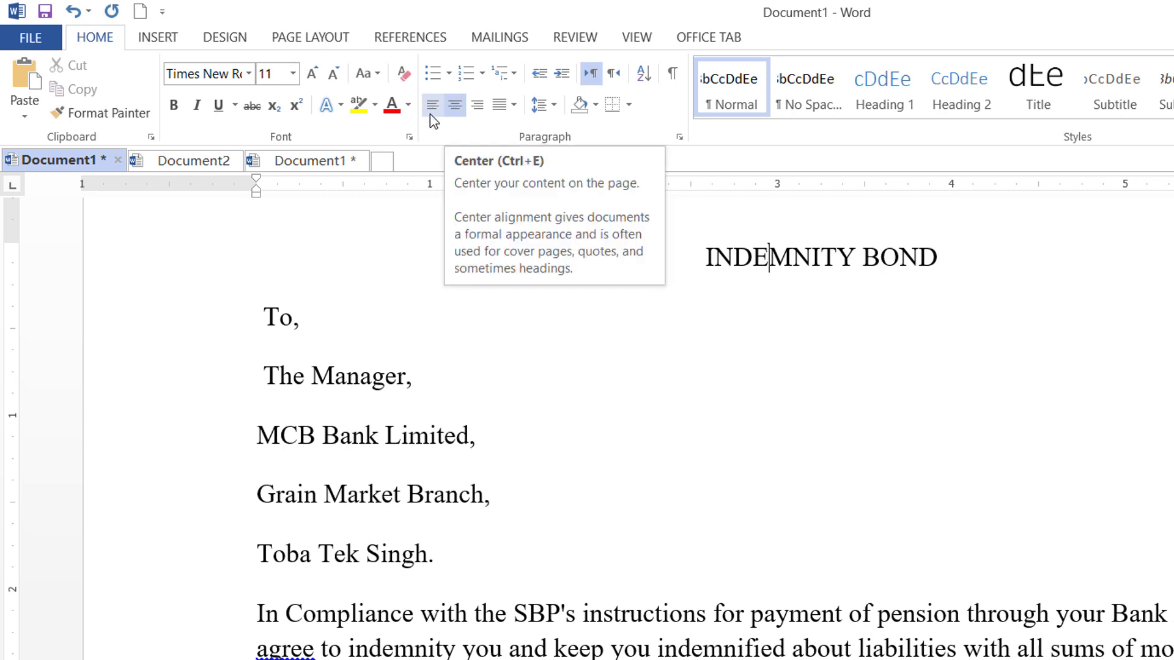
# - Try left, center and right alignment on the INDEMNITY BOND heading, look at the justify options, and return it to center alignment
pyautogui.click(753, 256)
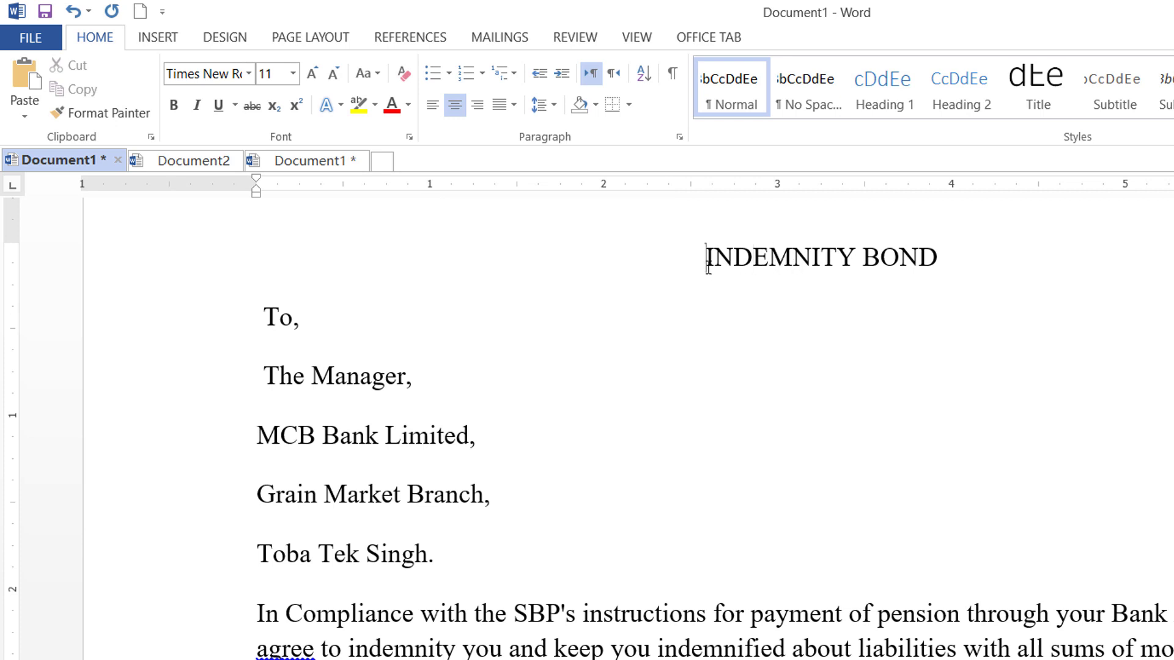
pyautogui.moveTo(707, 256); pyautogui.dragTo(935, 228)
pyautogui.click(777, 263)
pyautogui.click(430, 108)
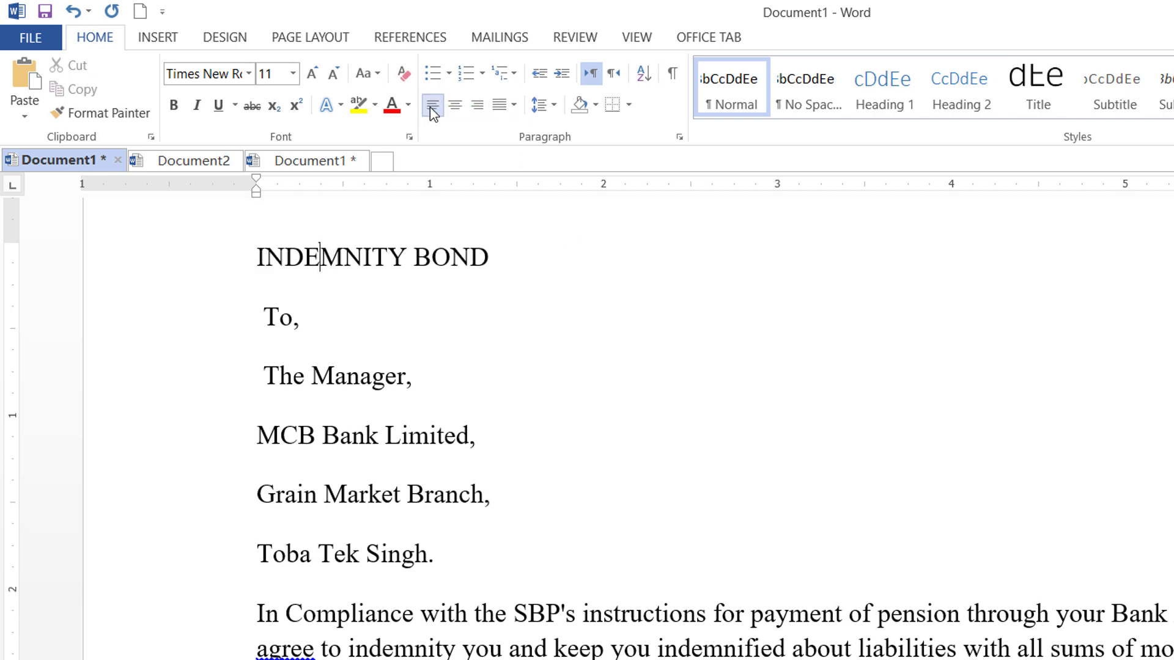
pyautogui.click(455, 108)
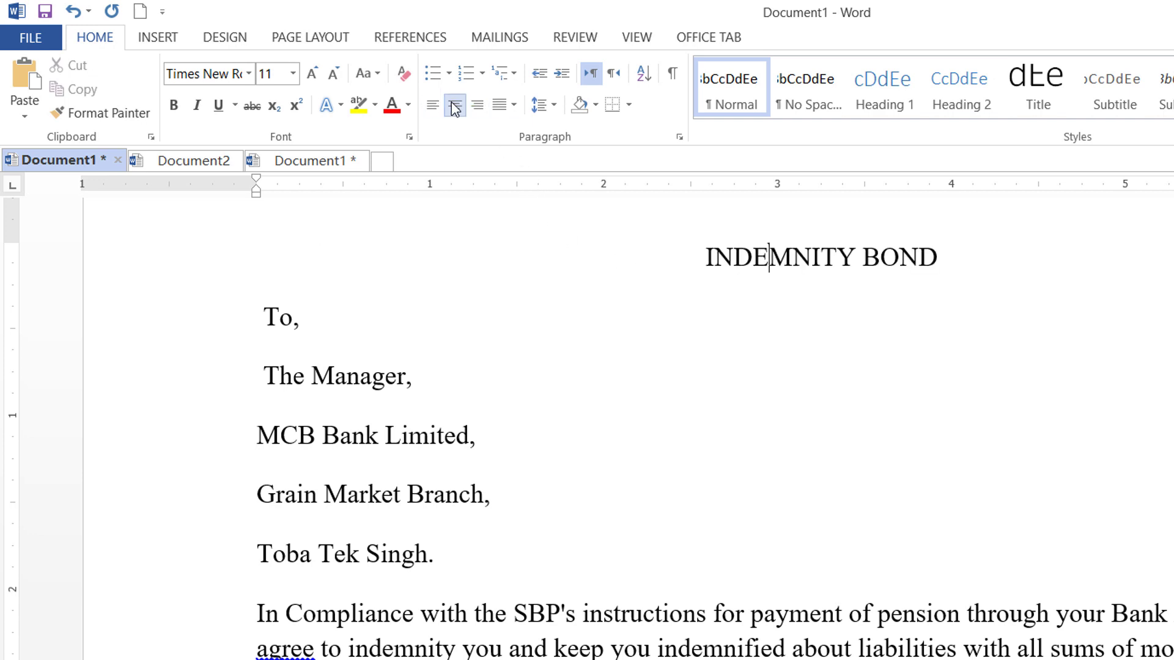
pyautogui.click(477, 107)
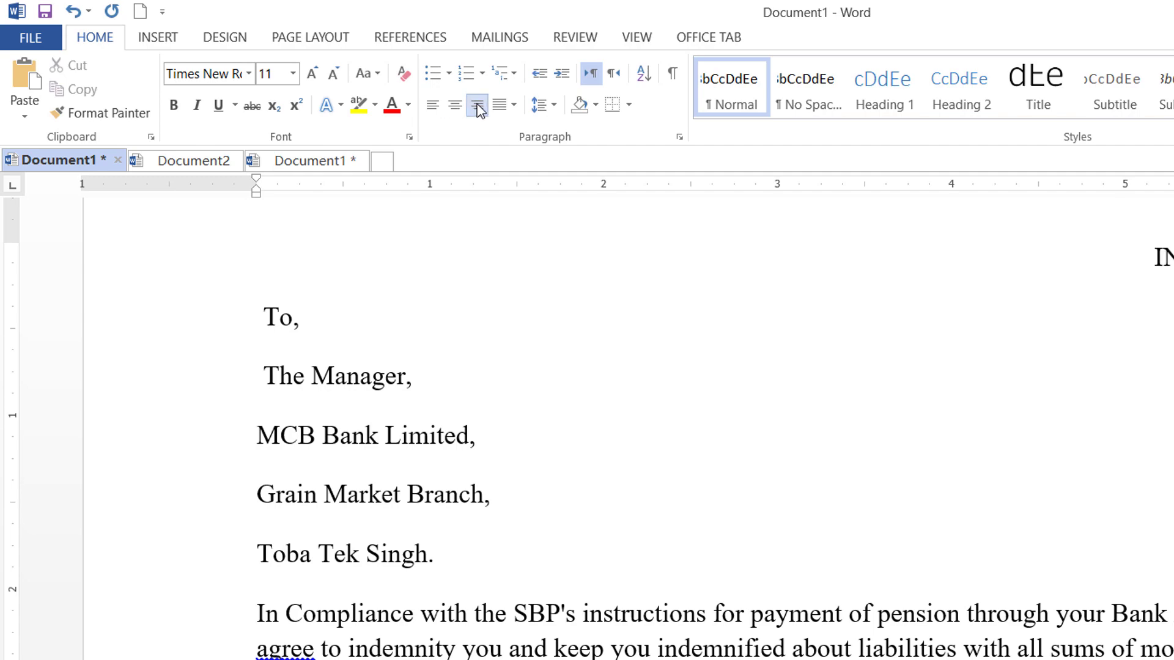
pyautogui.click(507, 109)
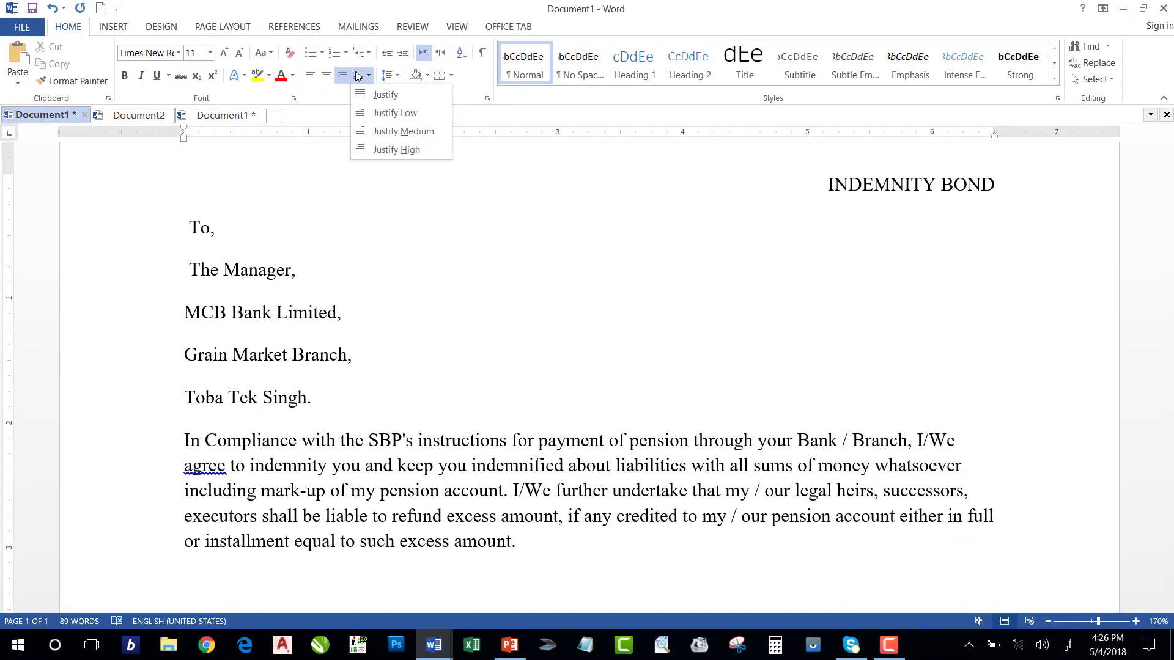
pyautogui.click(358, 75)
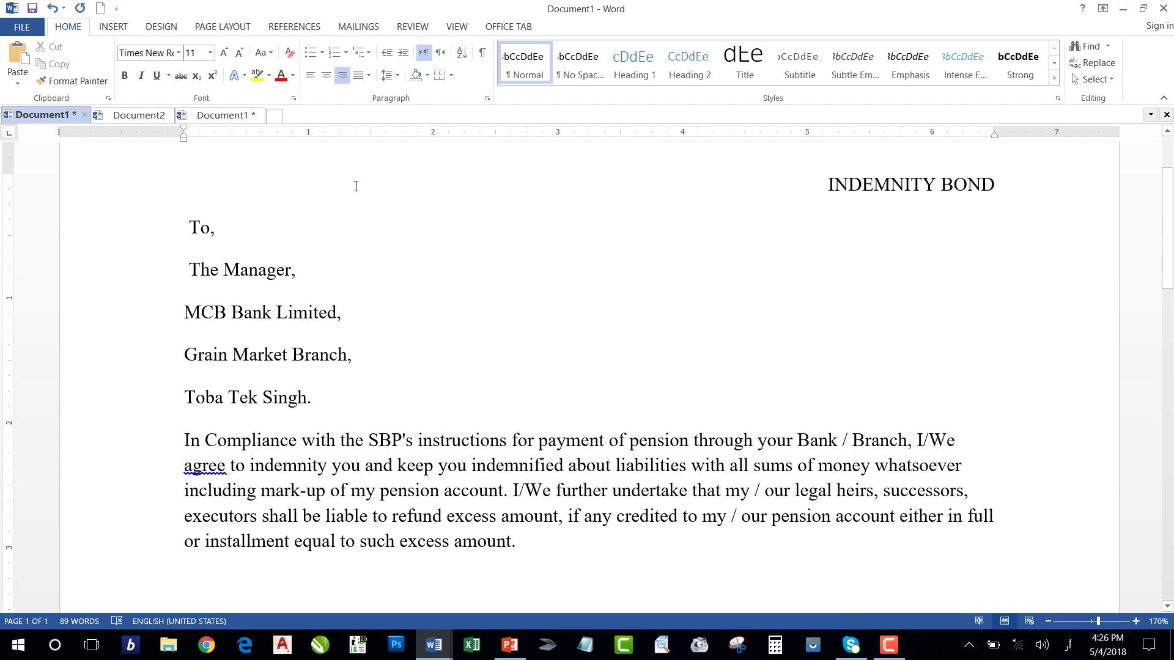
pyautogui.click(326, 75)
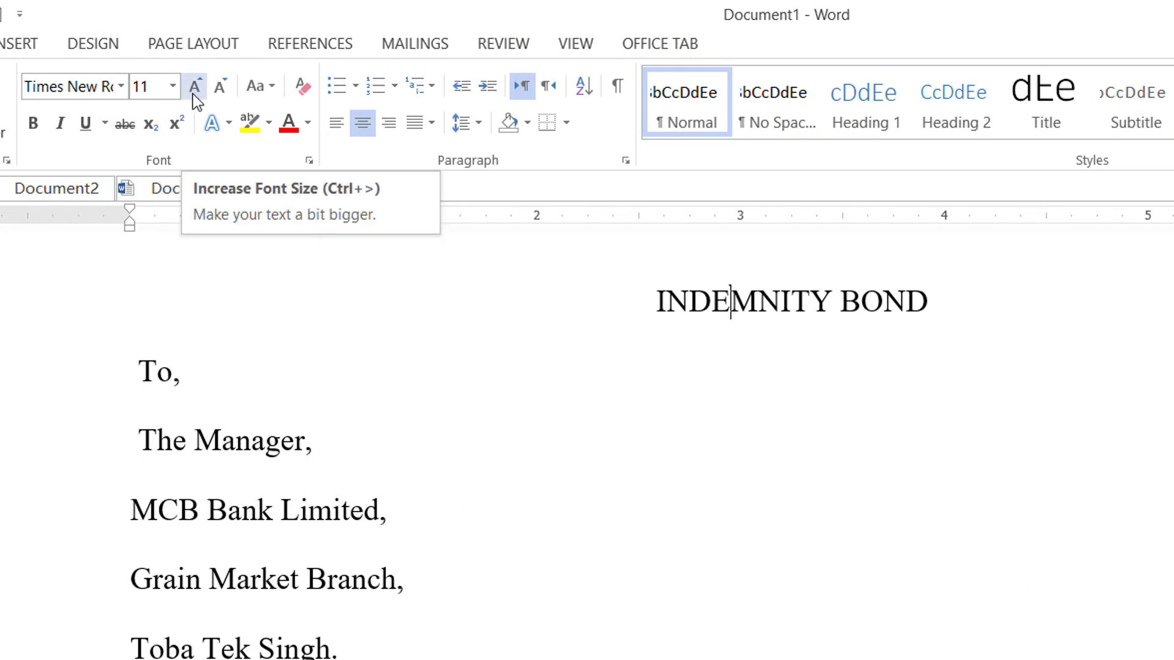
# - Try different font sizes on the word INDEMNITY by increasing it stepwise to 18 and decreasing it to 12
pyautogui.click(173, 89)
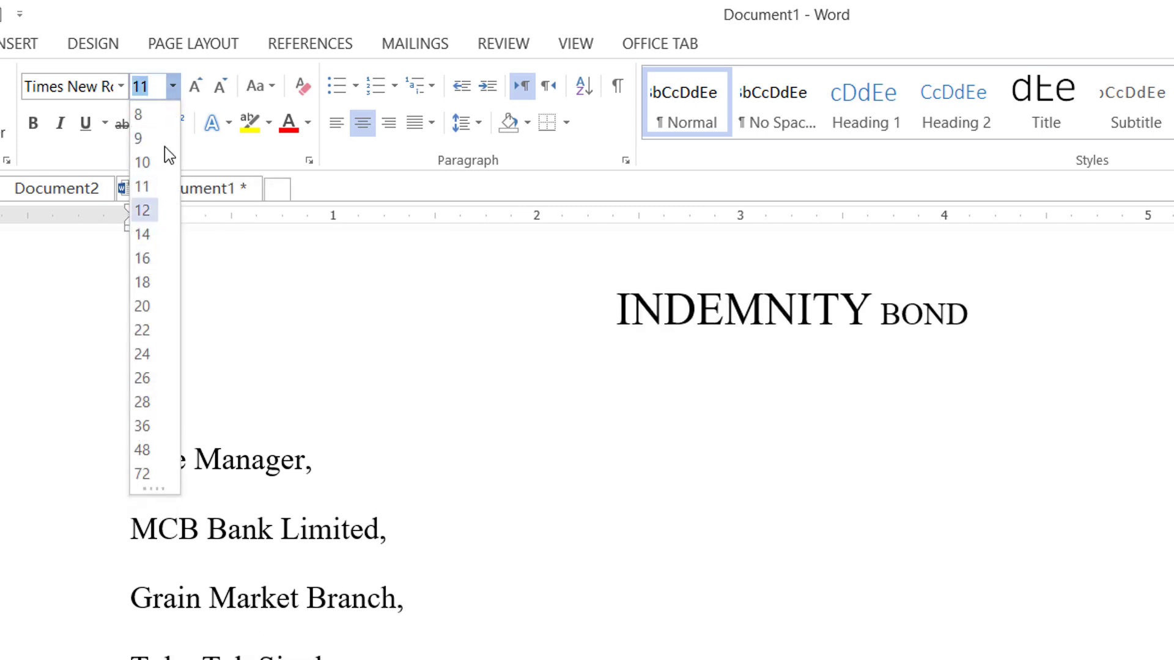
pyautogui.click(252, 28)
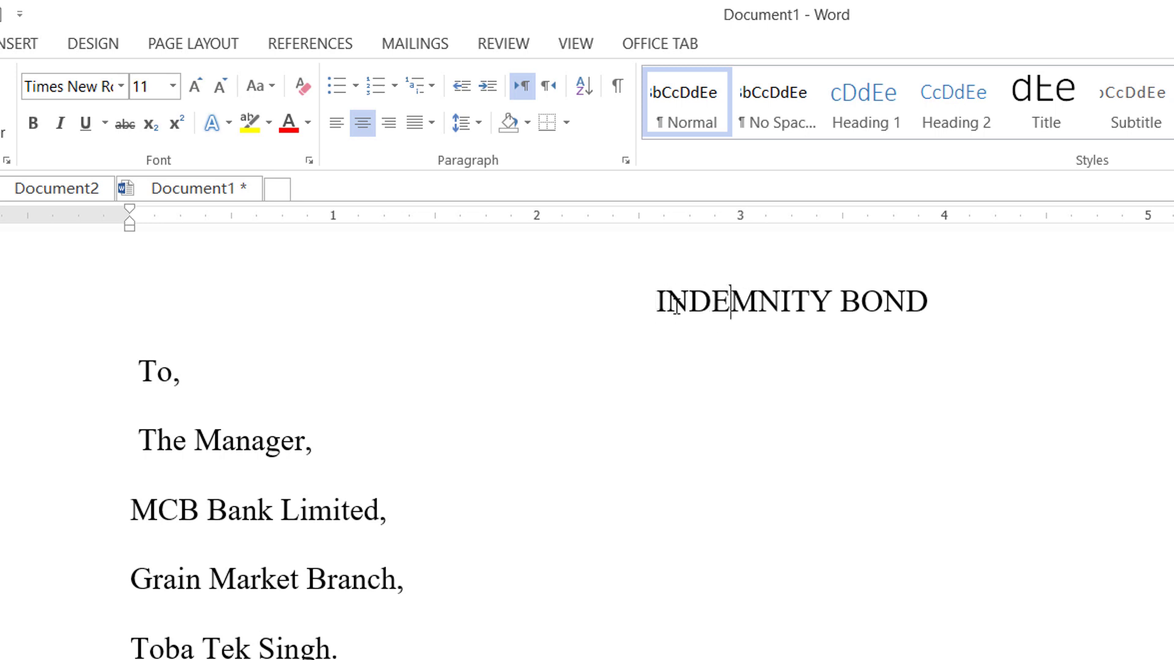
pyautogui.click(195, 89)
pyautogui.click(195, 88)
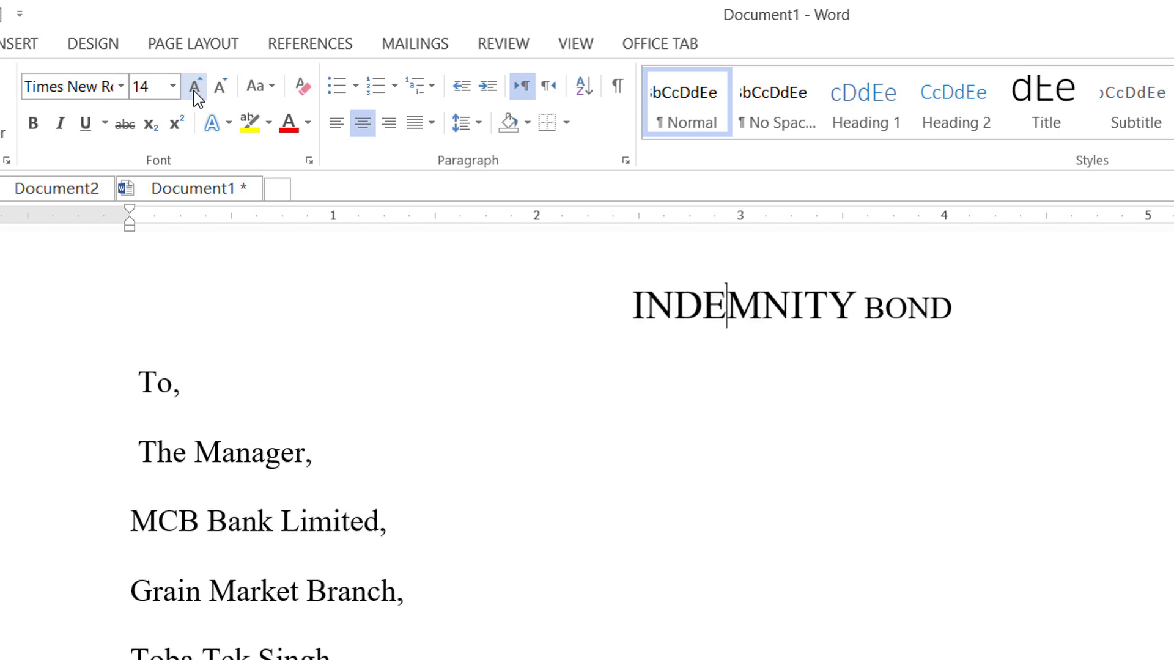
pyautogui.click(195, 88)
pyautogui.click(195, 89)
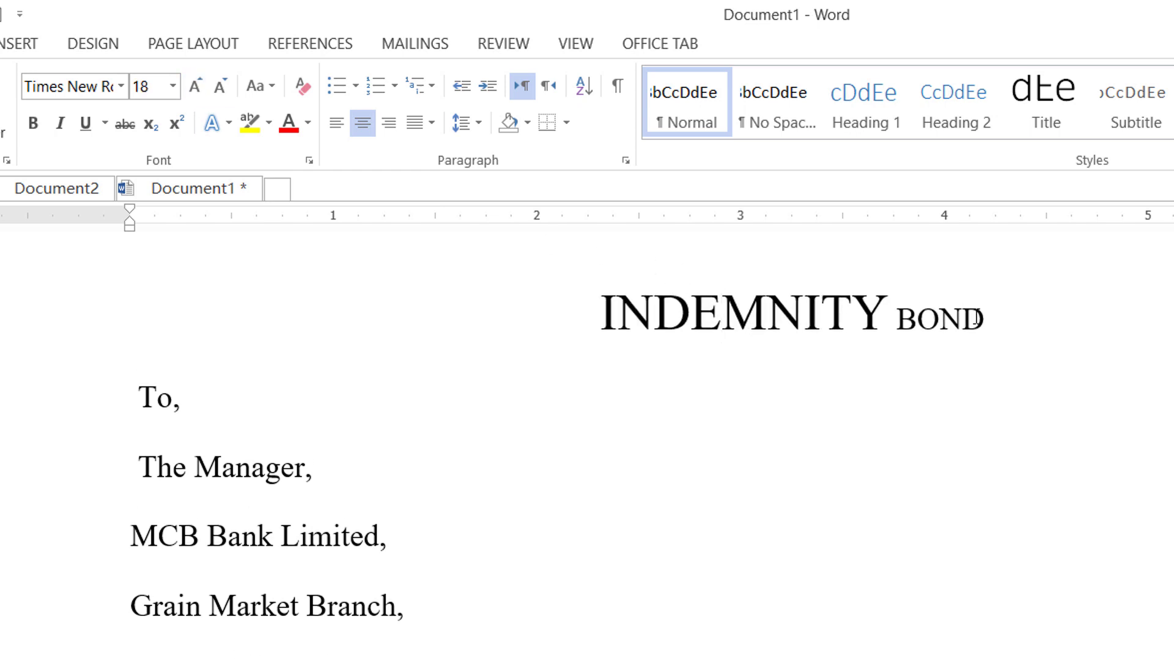
pyautogui.click(220, 87)
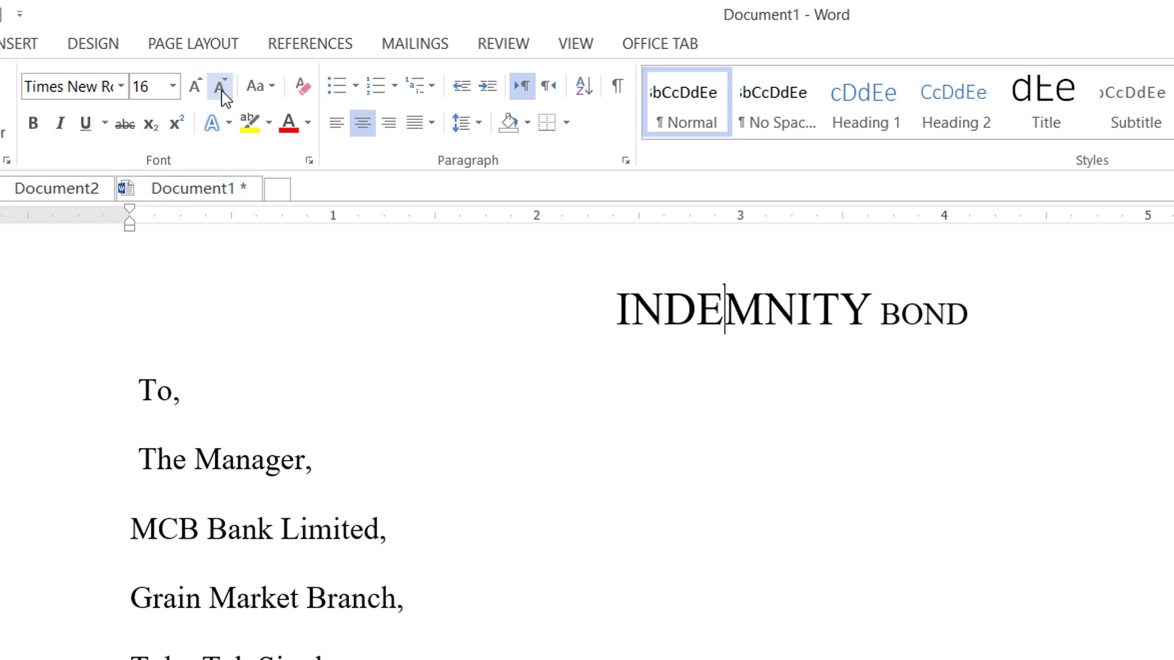
pyautogui.click(220, 86)
pyautogui.click(220, 87)
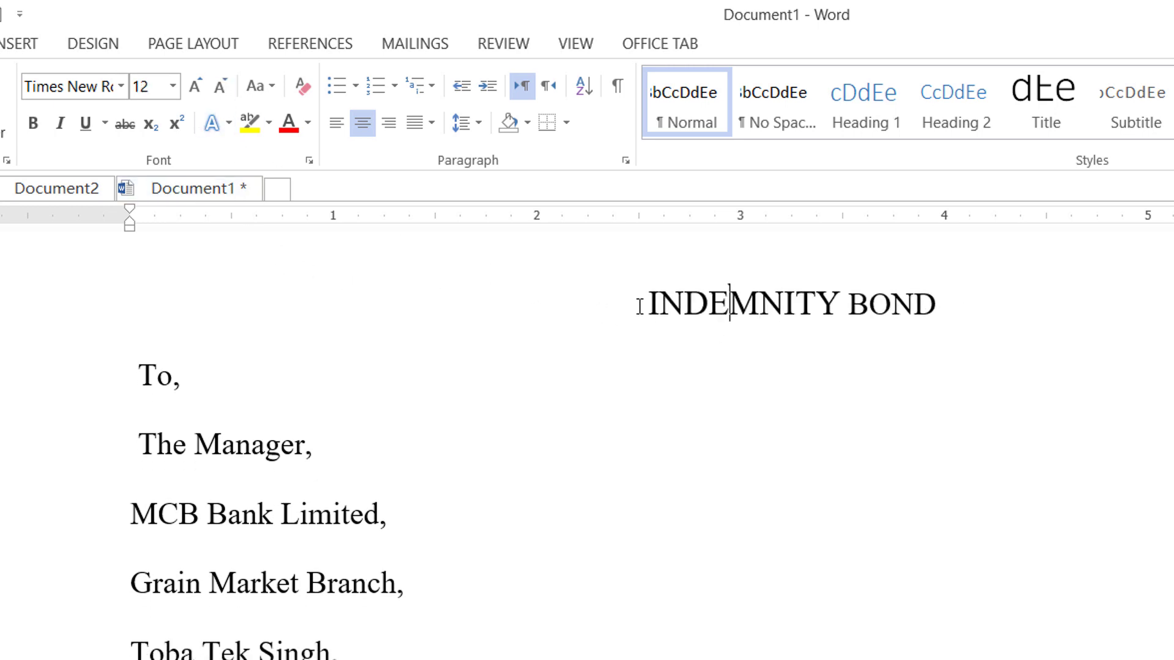
# - Set the whole INDEMNITY BOND heading to font size 16 and make it bold and underlined
pyautogui.moveTo(635, 299); pyautogui.dragTo(953, 278)
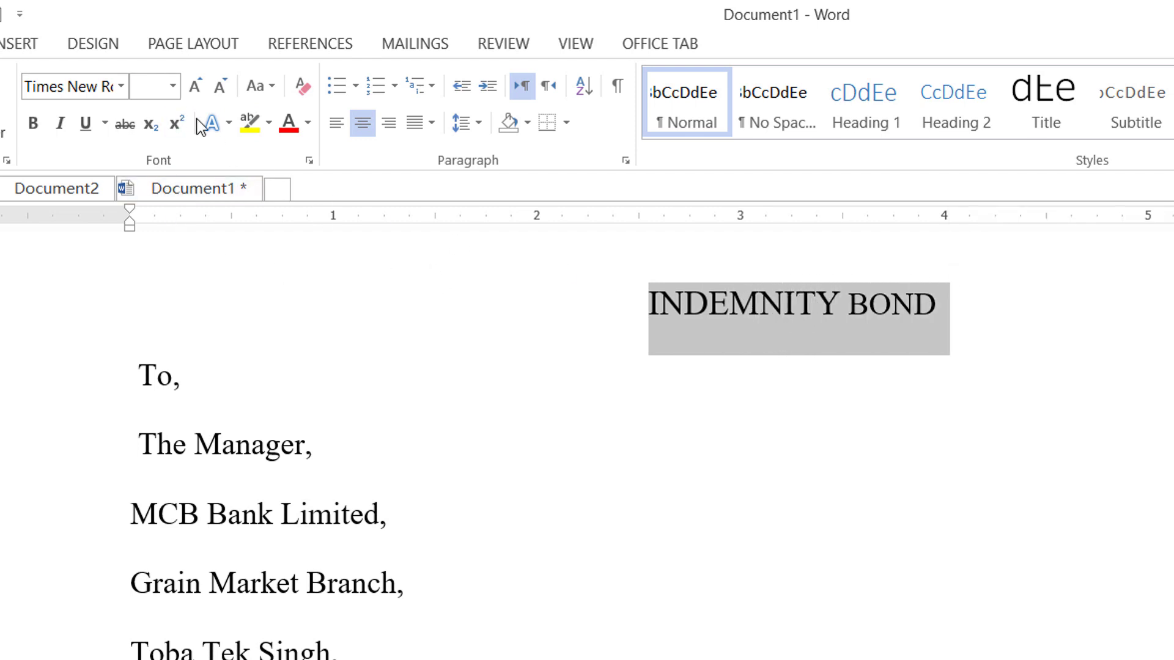
pyautogui.click(168, 89)
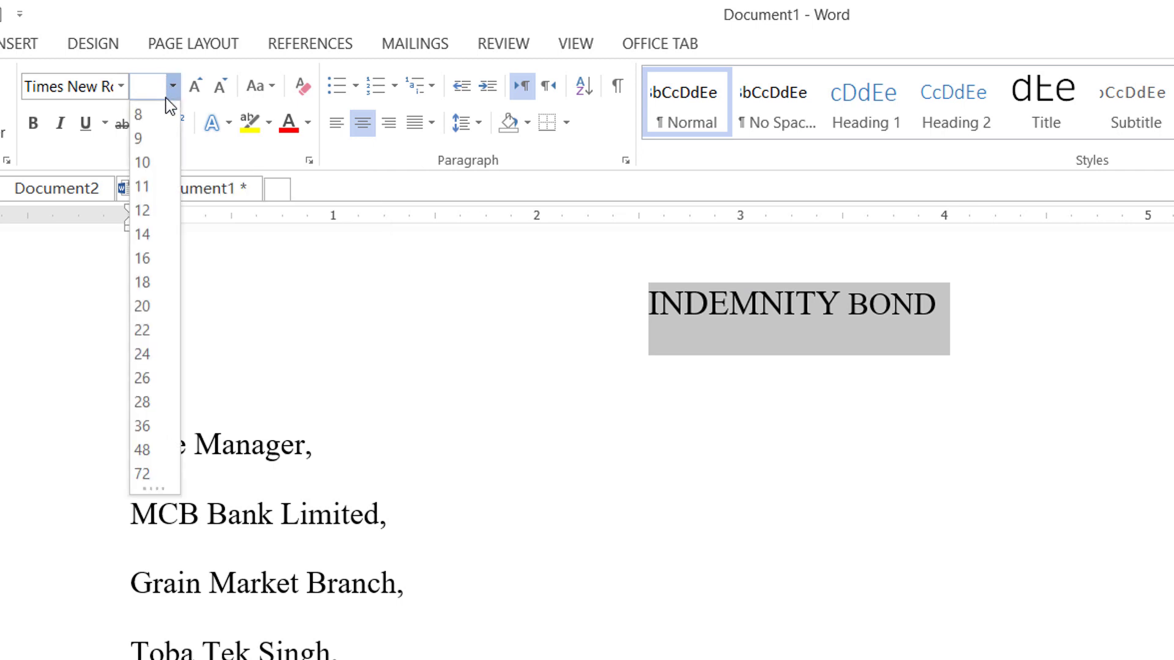
pyautogui.click(144, 259)
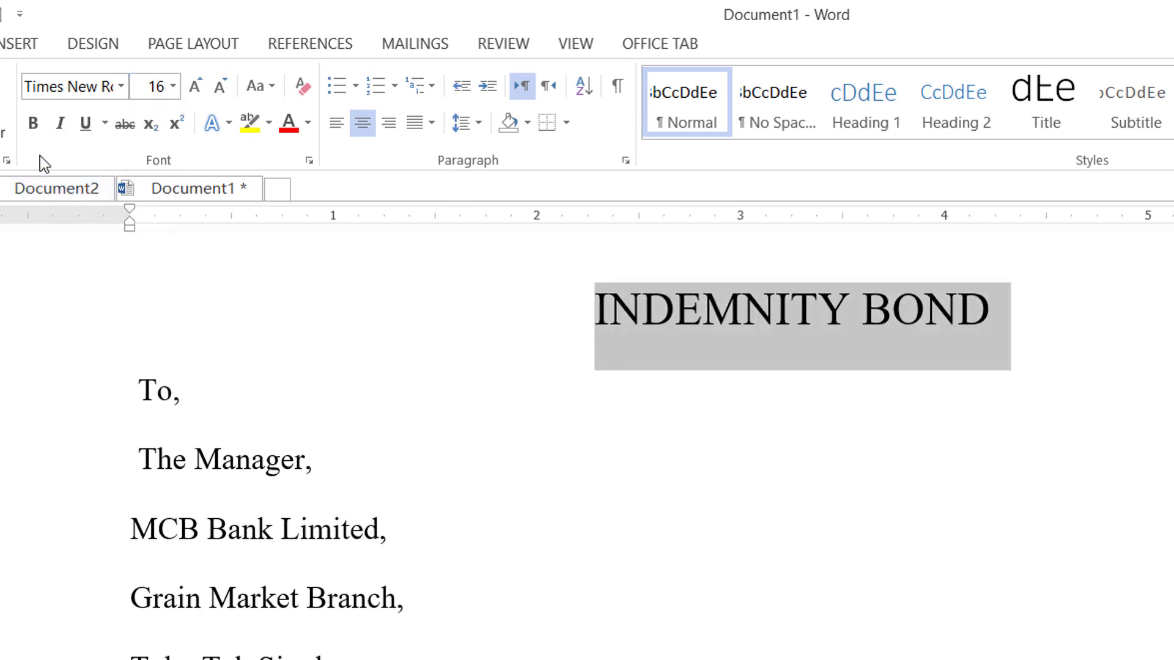
pyautogui.click(33, 124)
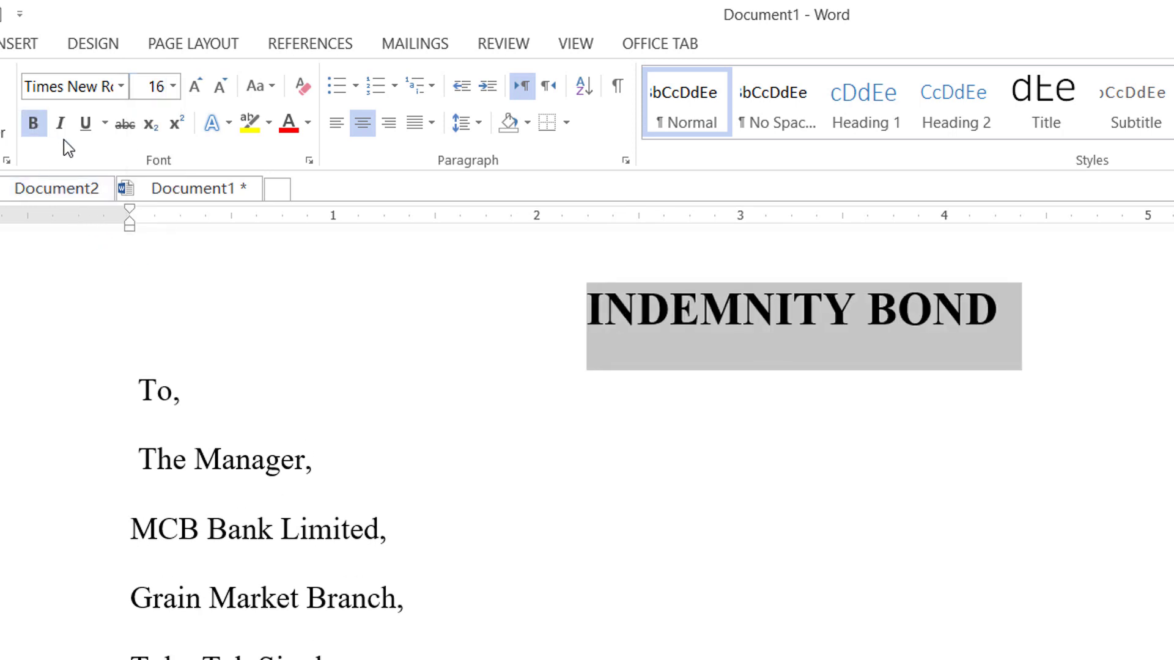
pyautogui.click(87, 125)
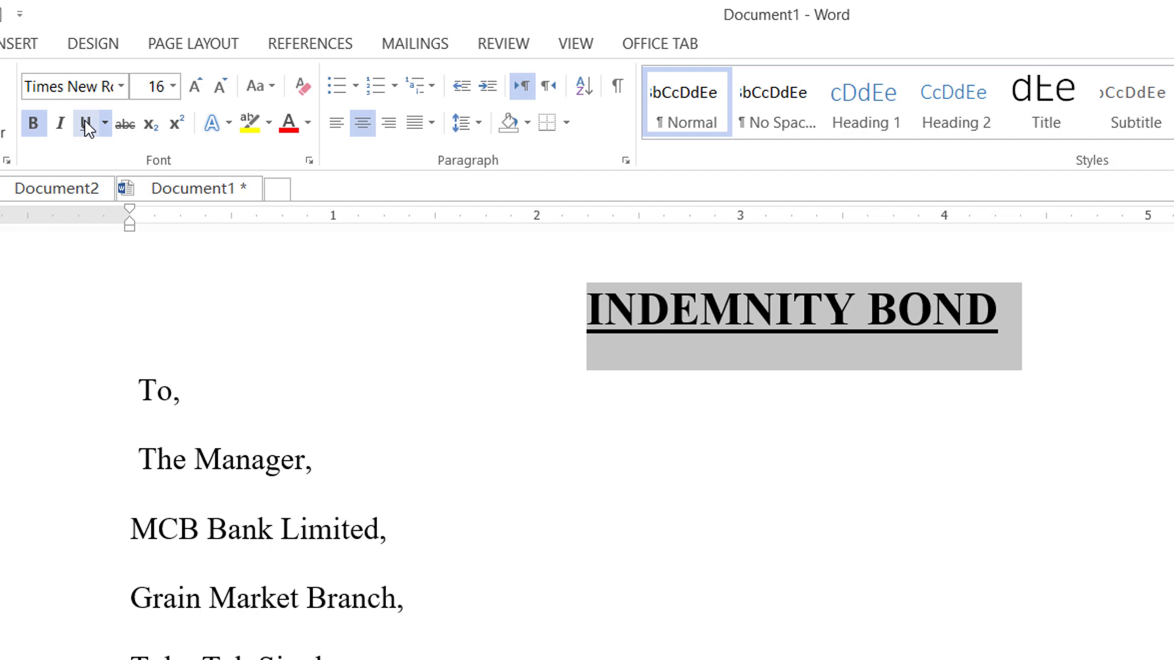
# - Try to remove the leading space before "The Manager," and retype the deleted letter T
pyautogui.click(98, 472)
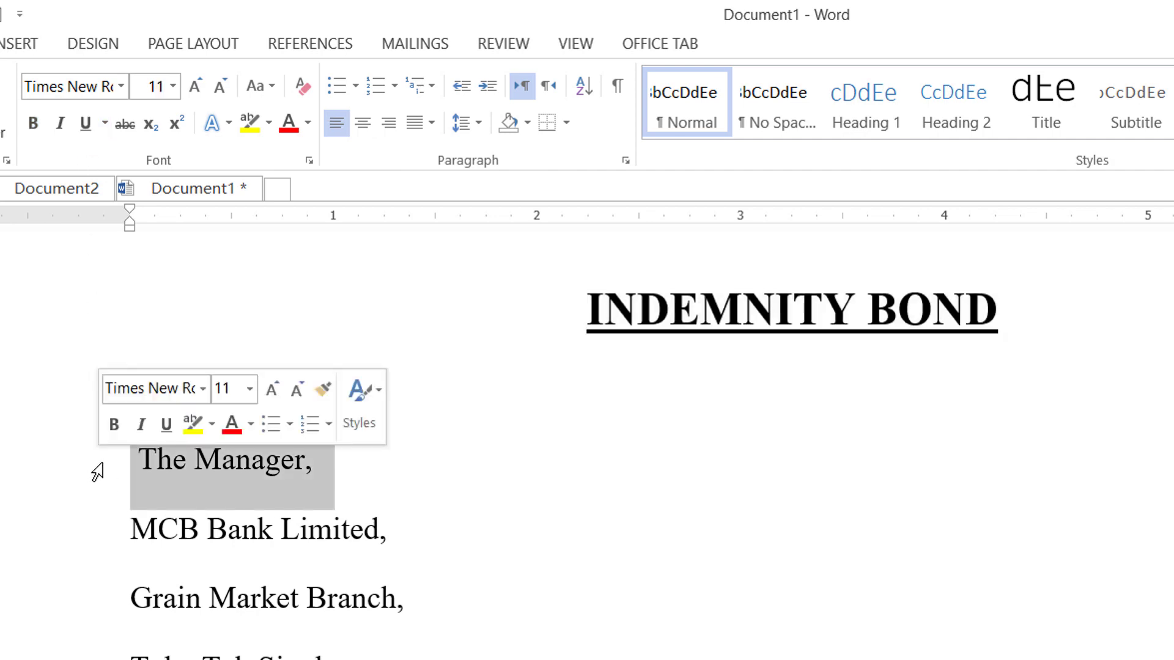
pyautogui.click(124, 462)
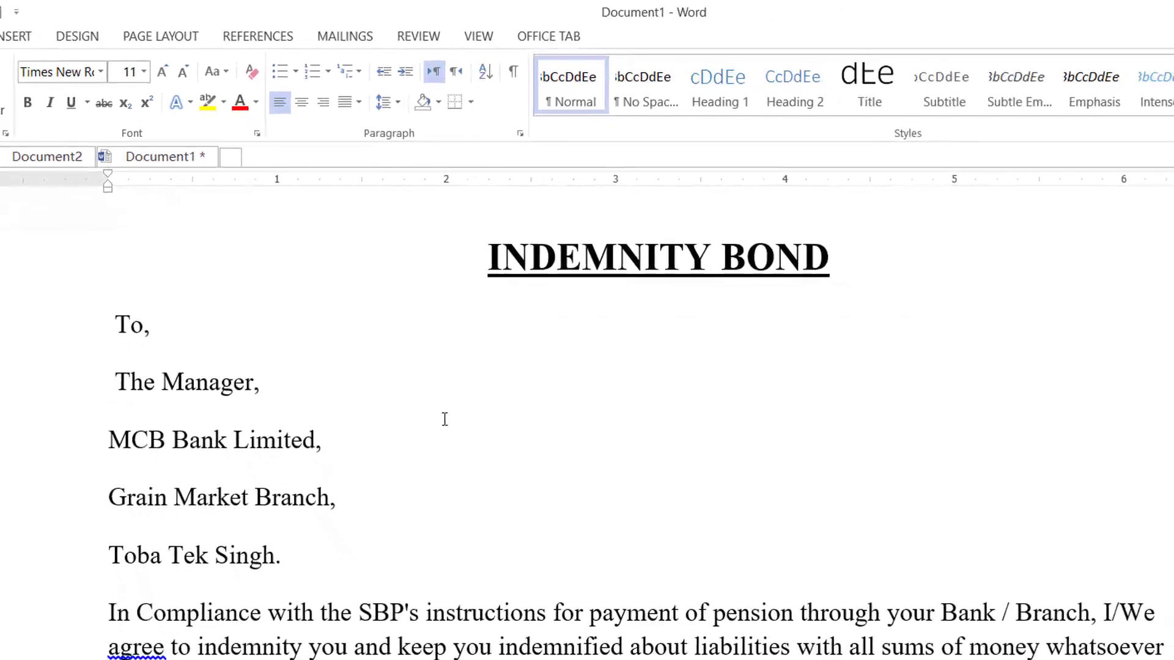
pyautogui.press('Delete')
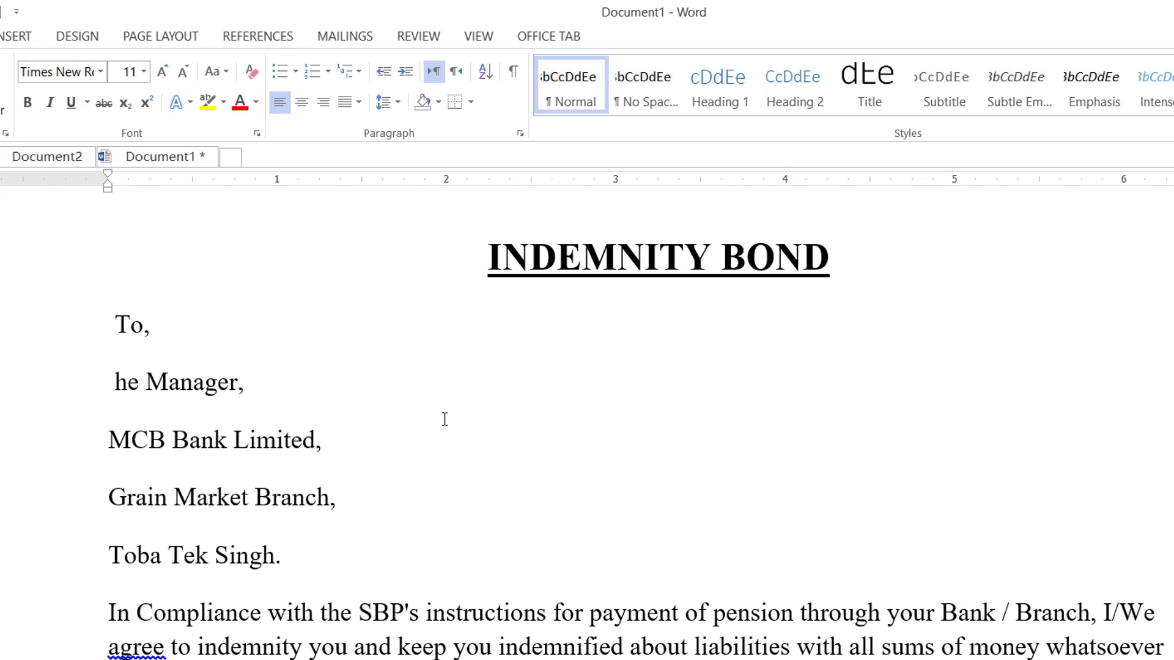
pyautogui.write('T')
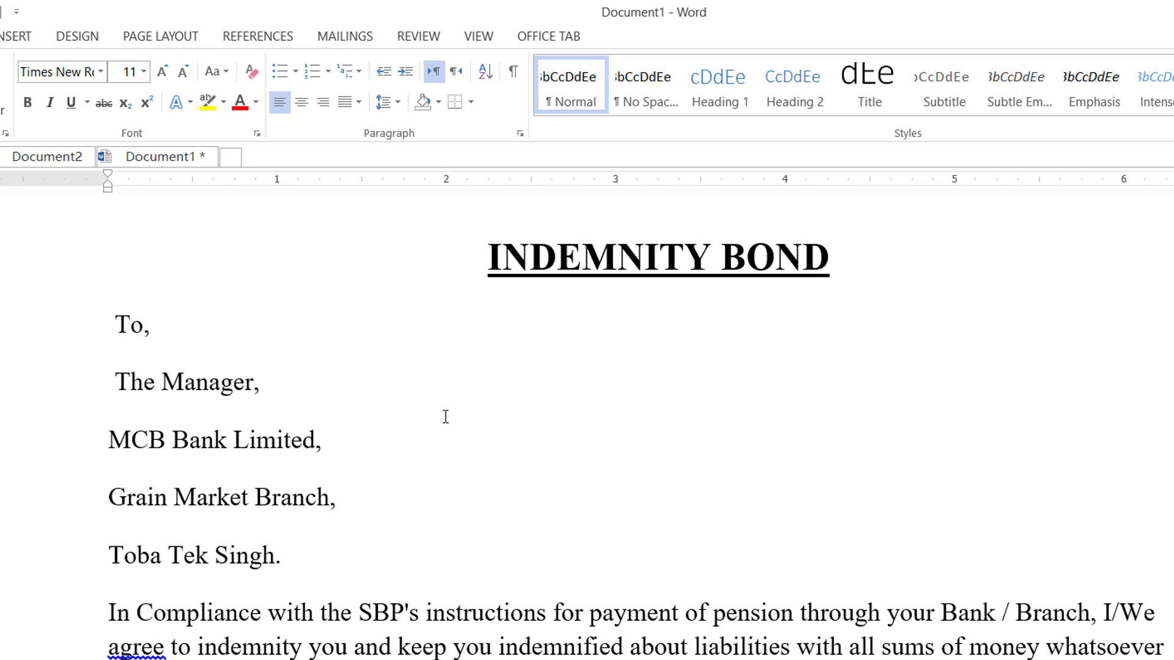
# - Compare the address lines with Document2 and remove the space after paragraph from "The Manager," through "Toba Tek Singh." in Document1
pyautogui.moveTo(105, 379); pyautogui.dragTo(308, 543)
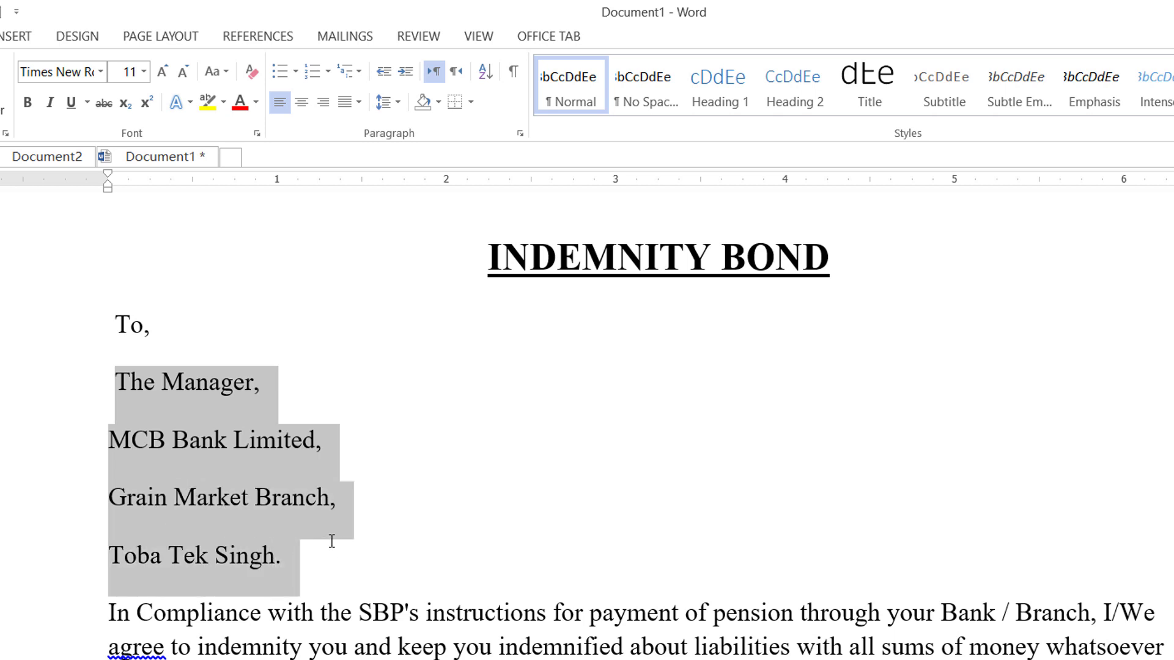
pyautogui.click(48, 156)
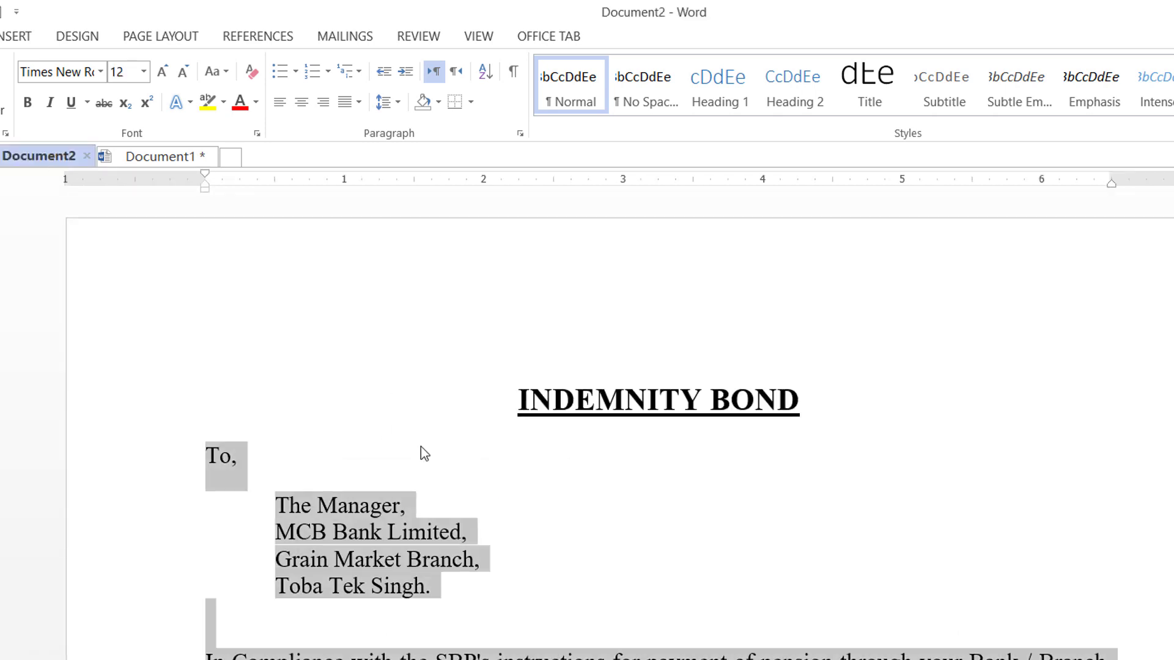
pyautogui.click(328, 545)
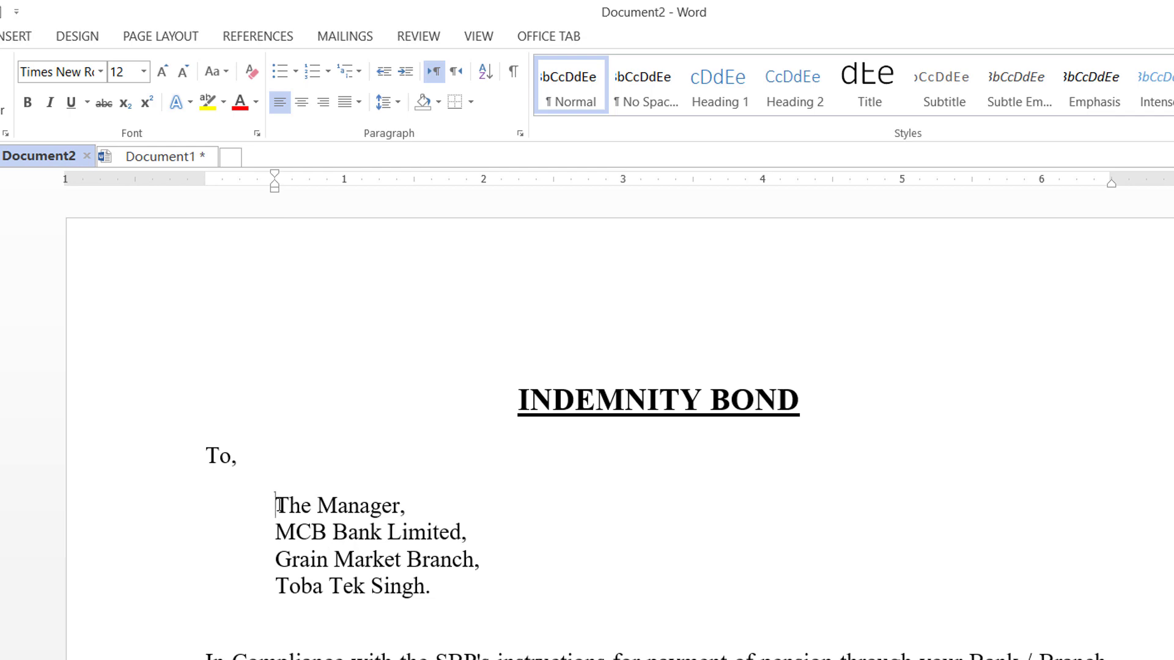
pyautogui.moveTo(278, 506); pyautogui.dragTo(448, 587)
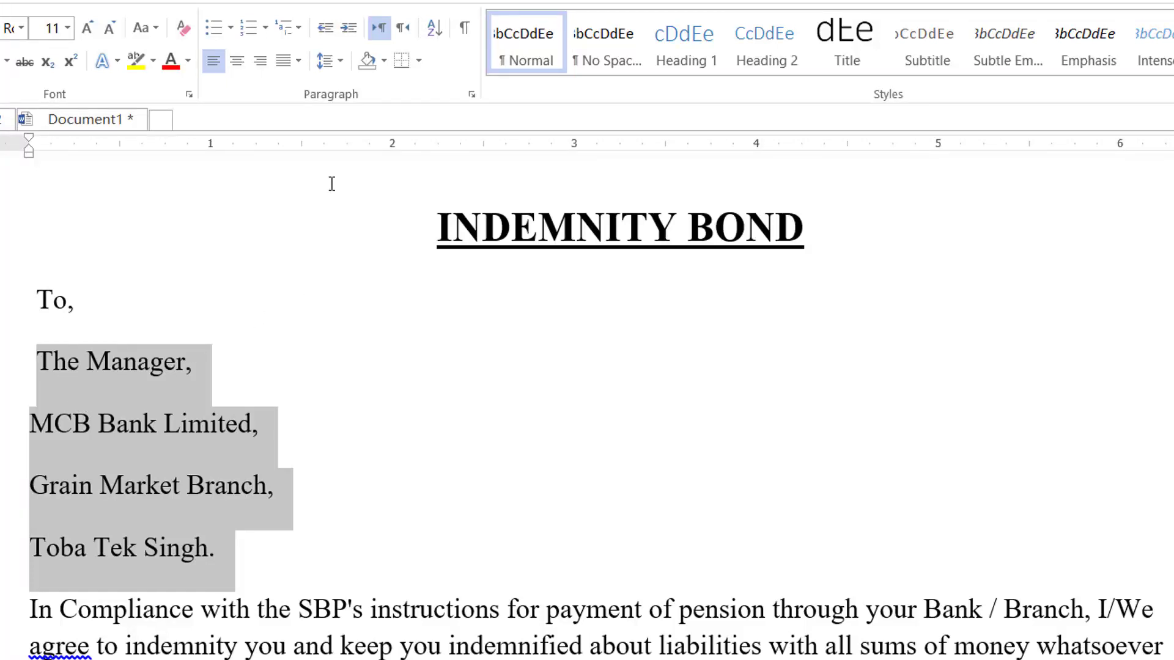
pyautogui.click(338, 61)
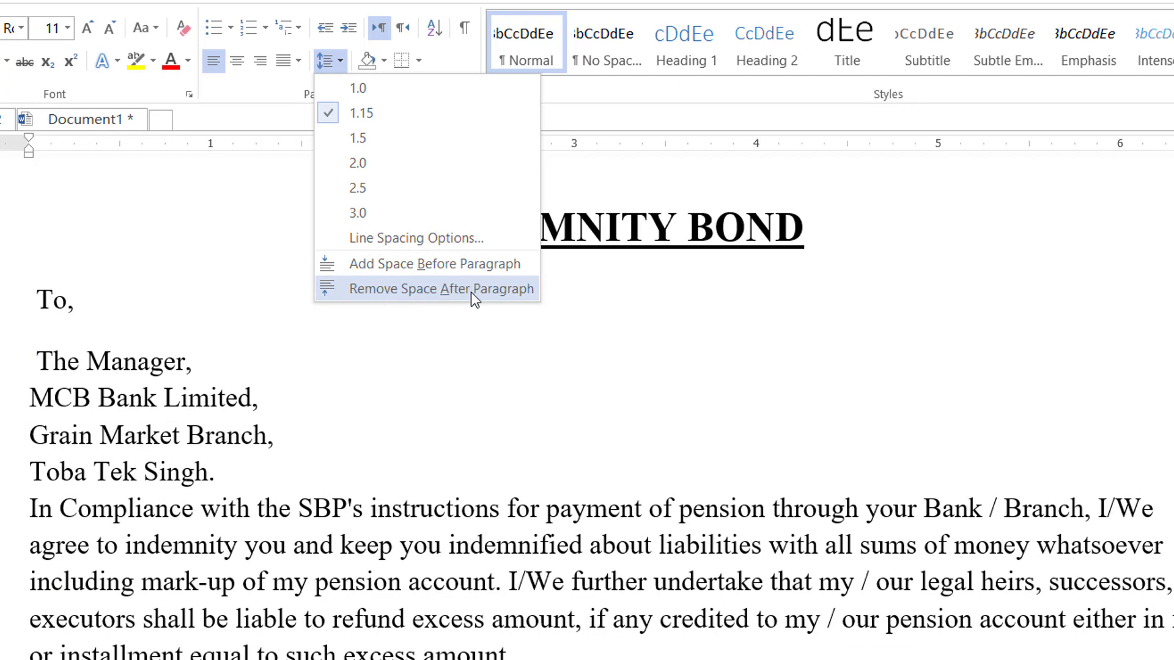
pyautogui.click(393, 289)
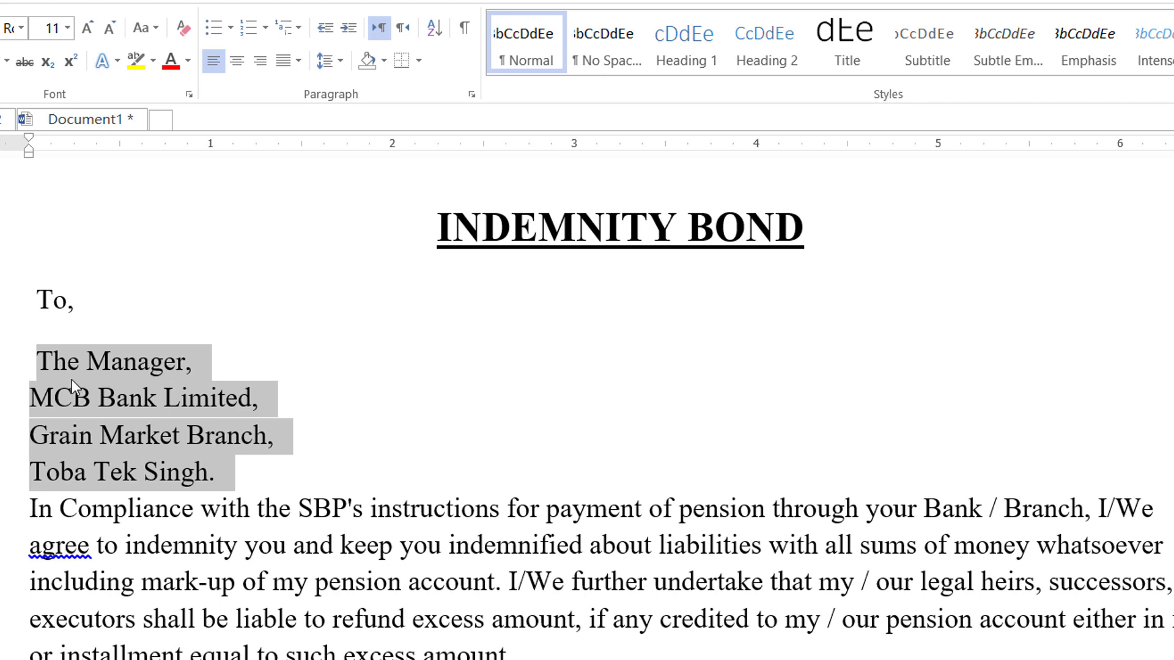
# - Remove the leading space before "The Manager," and indent the four address lines to 0.5 inch, checking the indent marker on the ruler
pyautogui.click(10, 370)
pyautogui.click(37, 361)
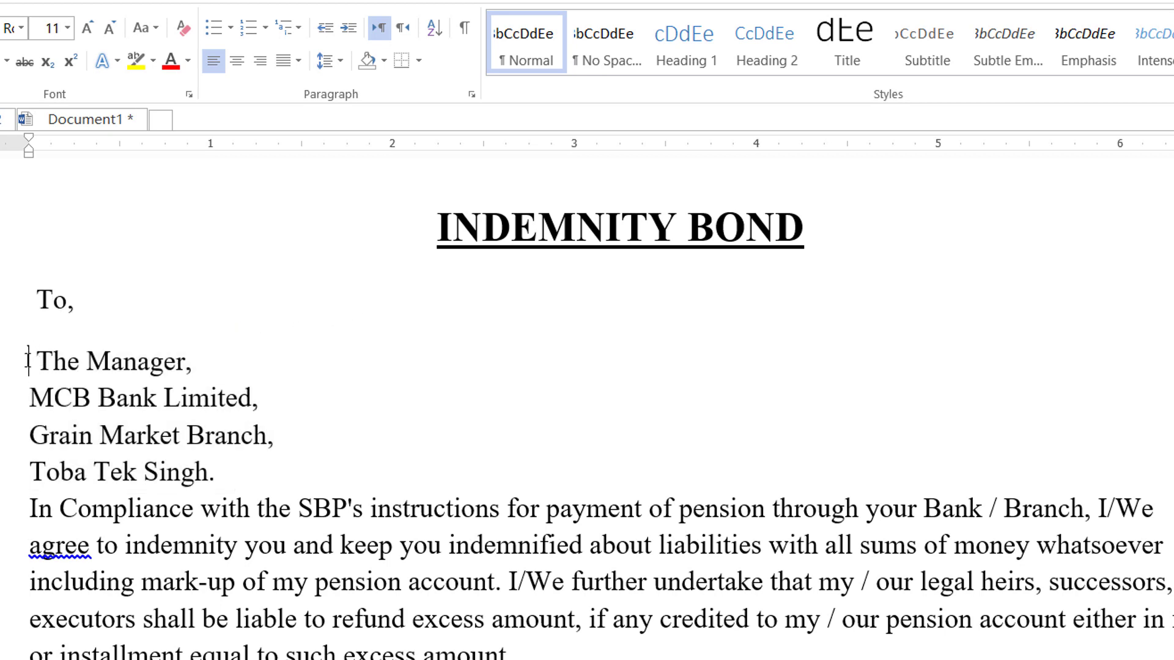
pyautogui.moveTo(37, 361); pyautogui.dragTo(228, 473)
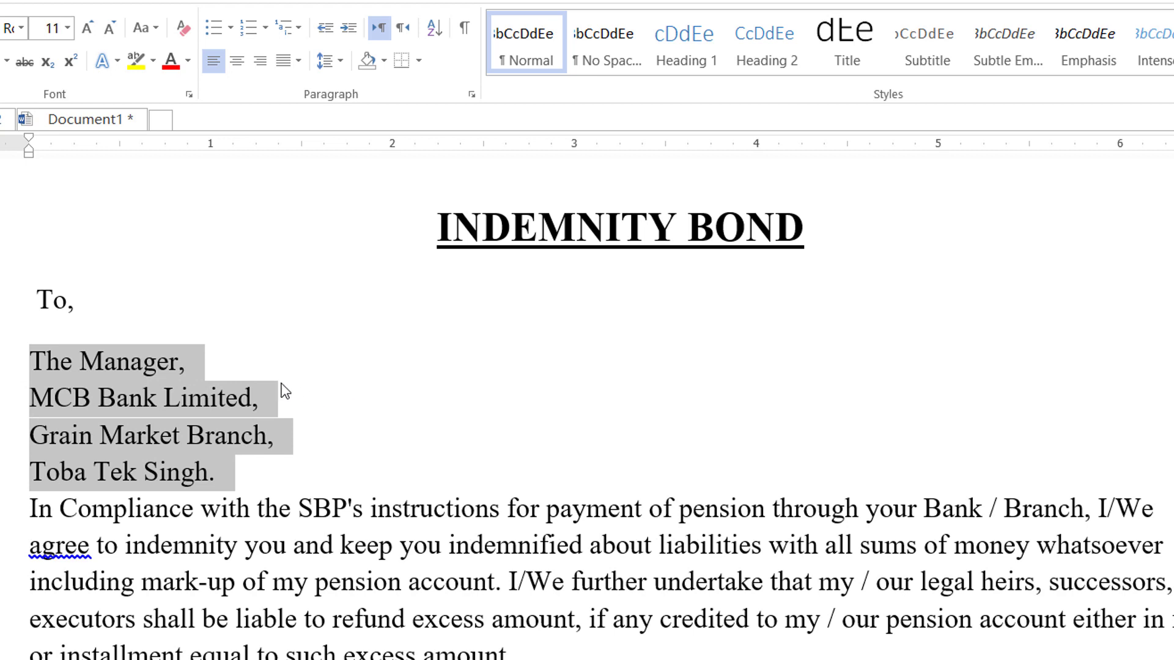
pyautogui.press('Tab')
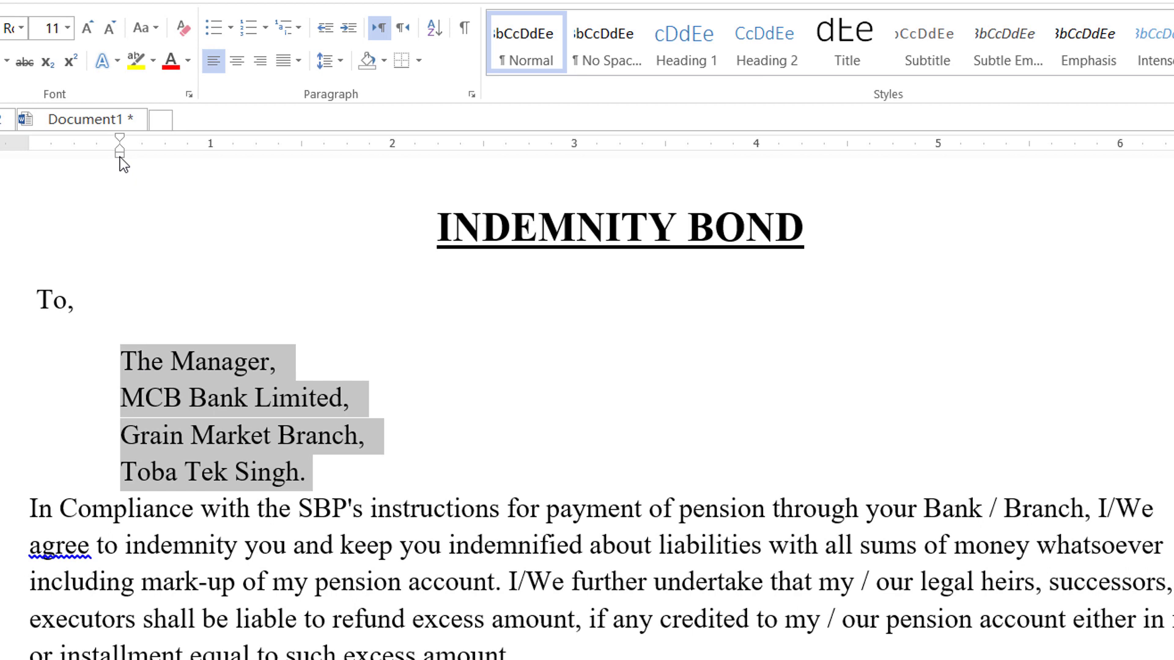
pyautogui.moveTo(122, 164); pyautogui.dragTo(122, 164)
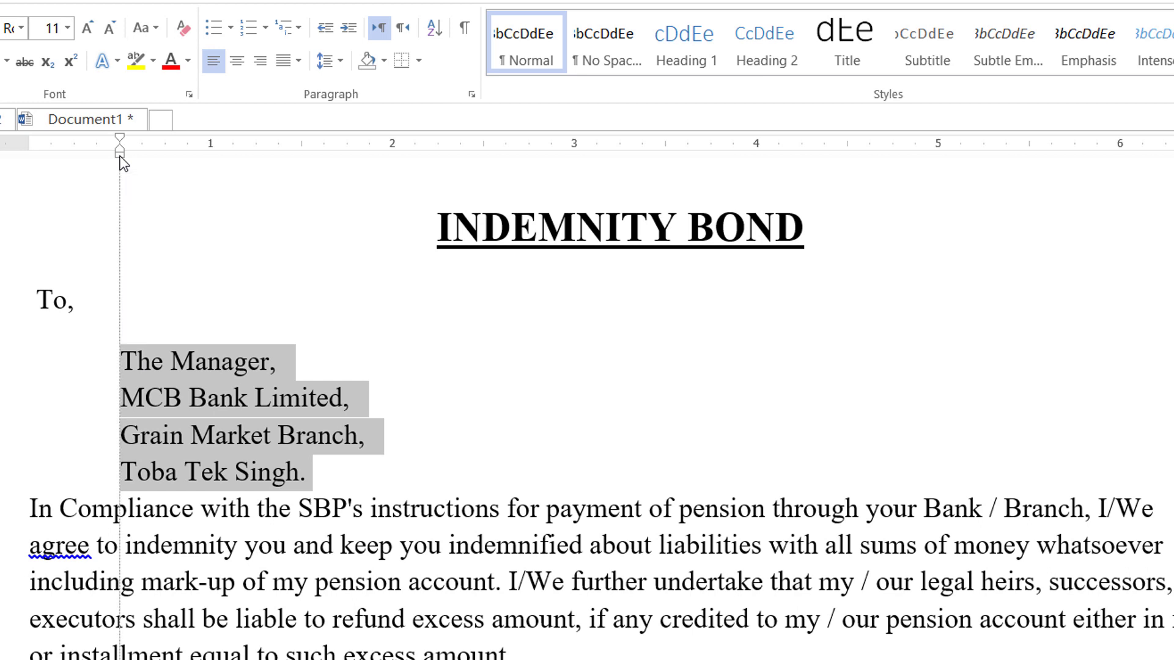
pyautogui.moveTo(122, 164)
pyautogui.mouseDown()
pyautogui.moveTo(31, 170)
pyautogui.moveTo(210, 168)
pyautogui.moveTo(107, 178)
pyautogui.moveTo(121, 190)
pyautogui.mouseUp()
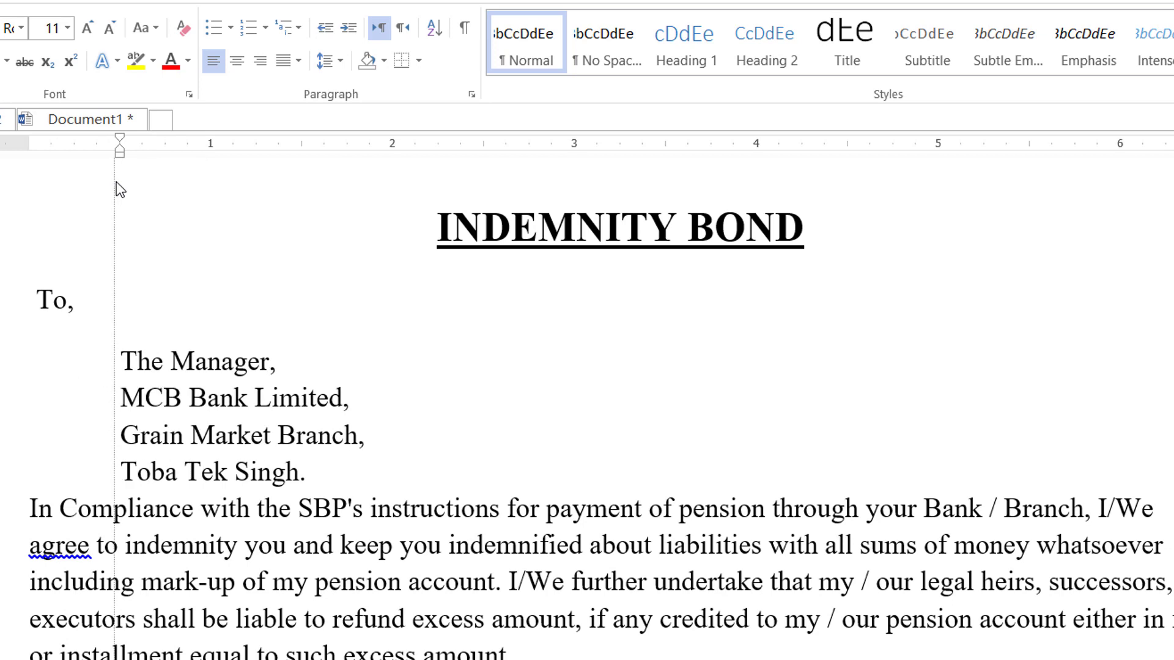
pyautogui.moveTo(116, 181); pyautogui.dragTo(116, 182)
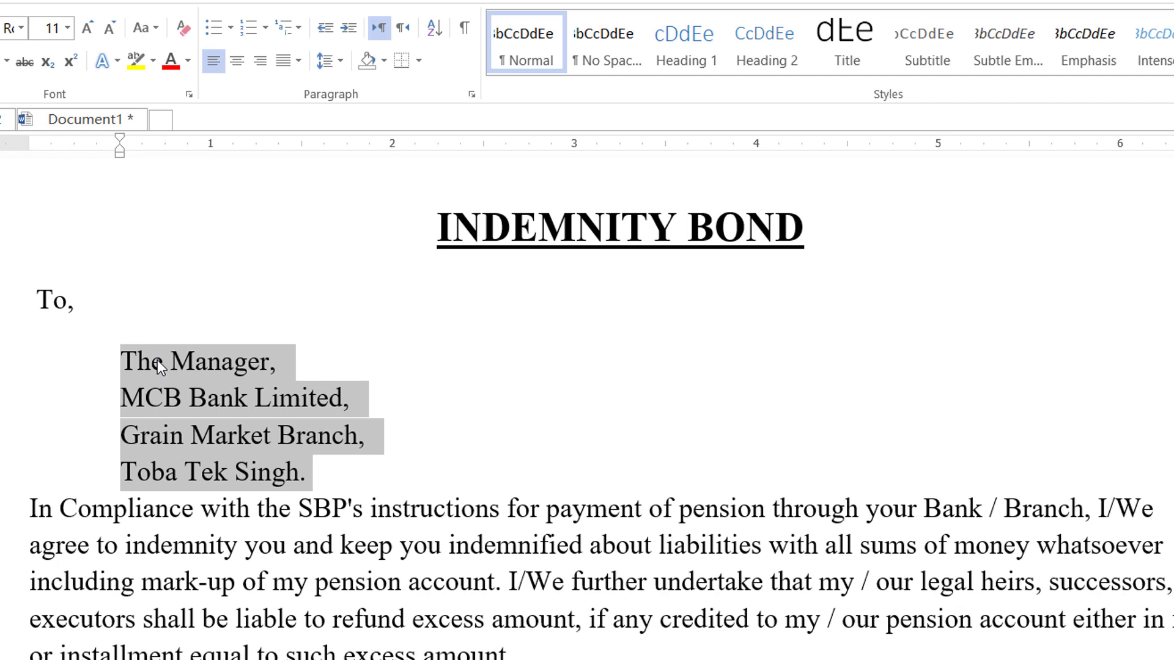
# - Insert an empty line between "Toba Tek Singh." and the body paragraph starting "In Compliance"
pyautogui.click(334, 469)
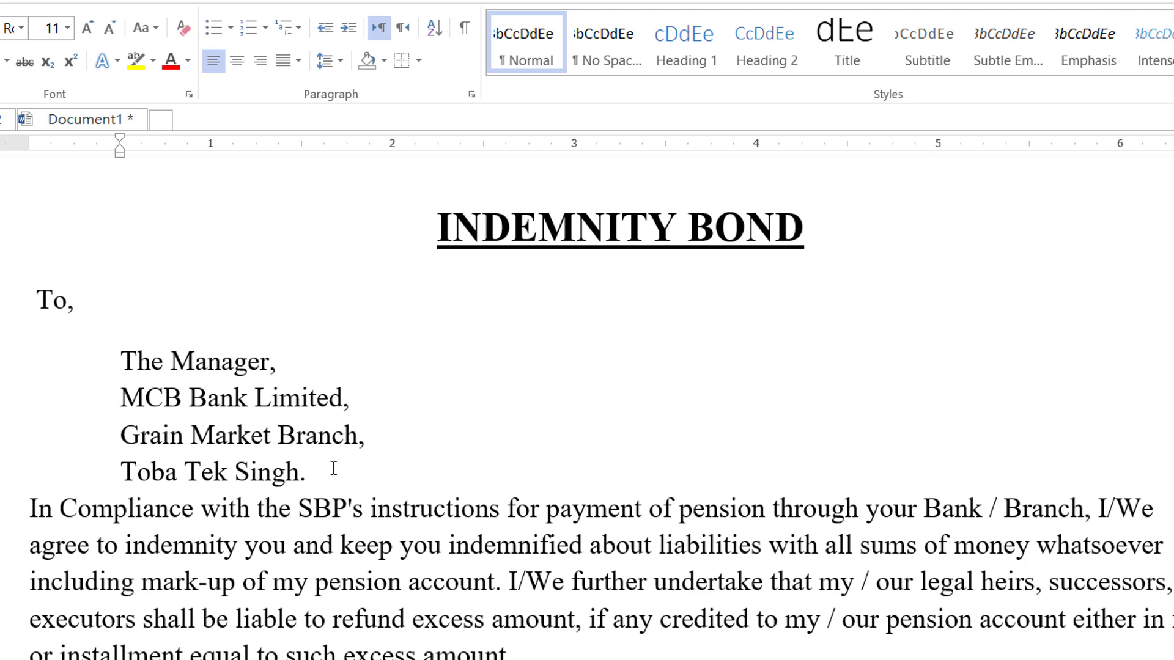
pyautogui.press('Return')
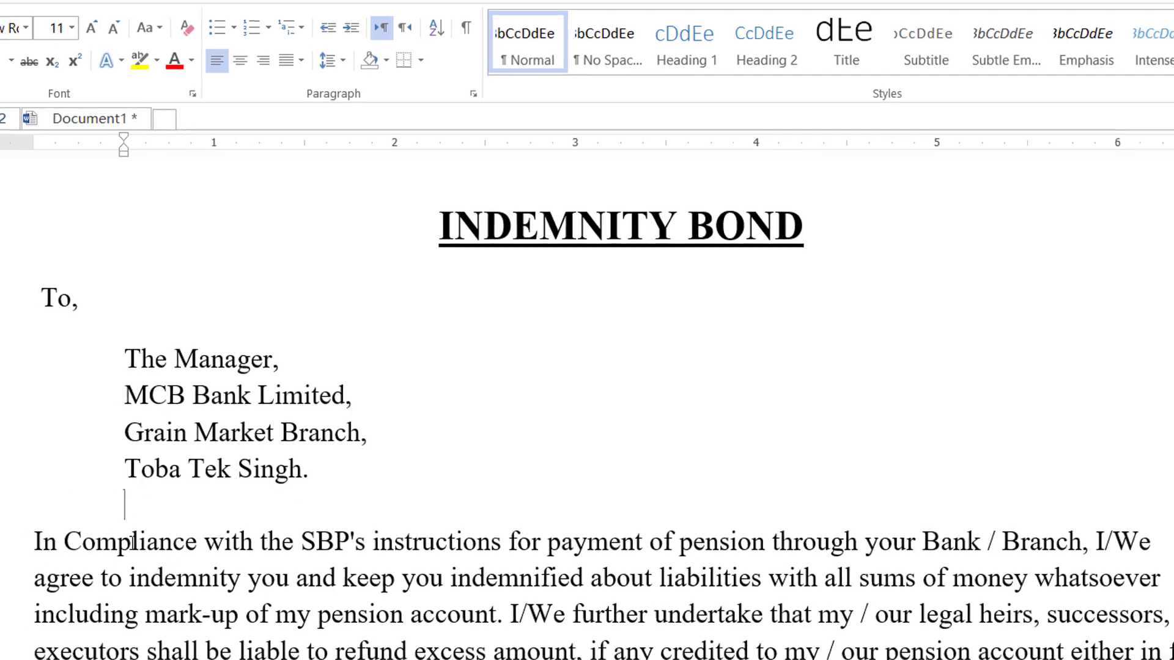
pyautogui.moveTo(35, 542); pyautogui.dragTo(572, 562)
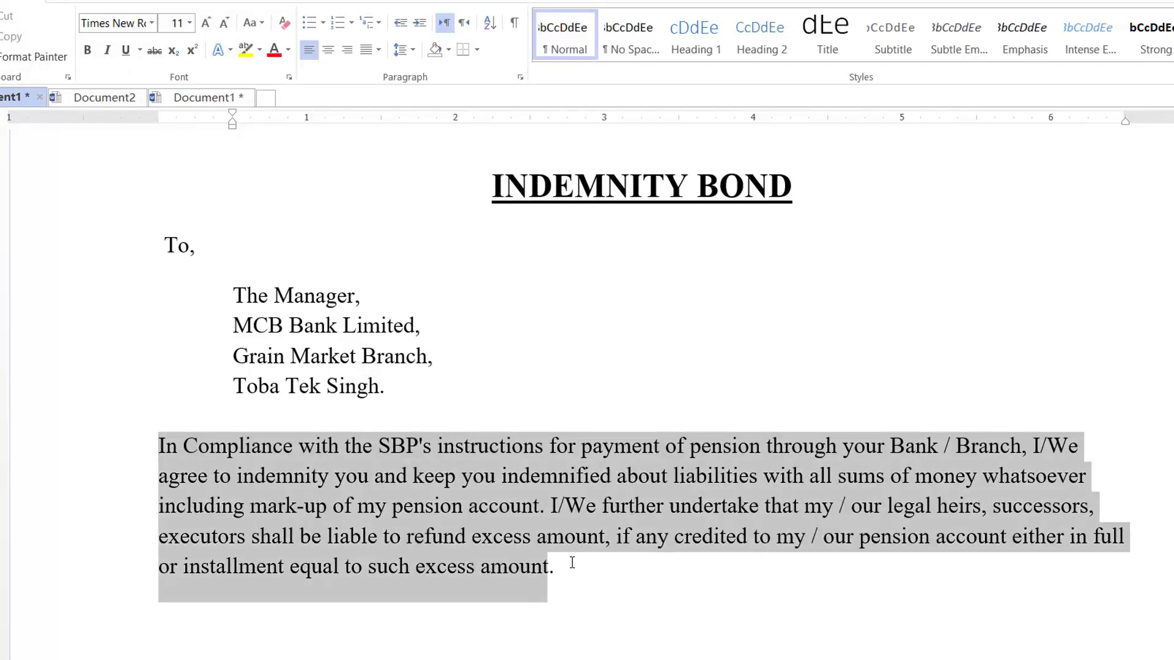
pyautogui.click(479, 505)
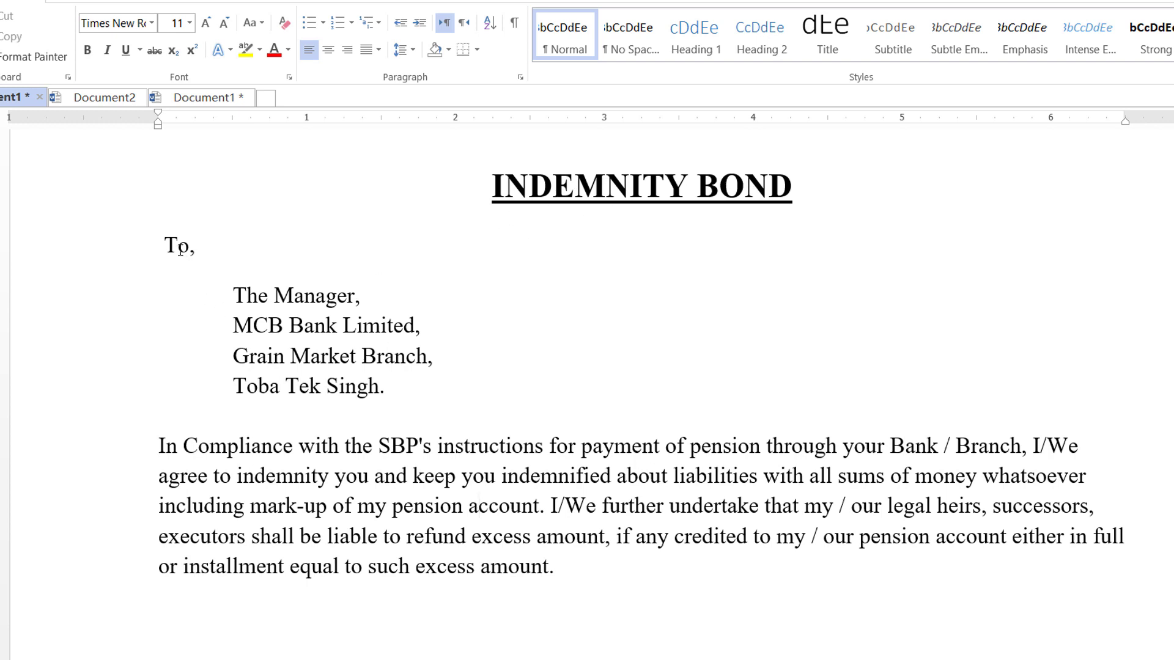
# - Compare the address lines and body paragraph with the formatted version in Document2, and return to the body paragraph in Document1
pyautogui.moveTo(234, 297); pyautogui.dragTo(413, 389)
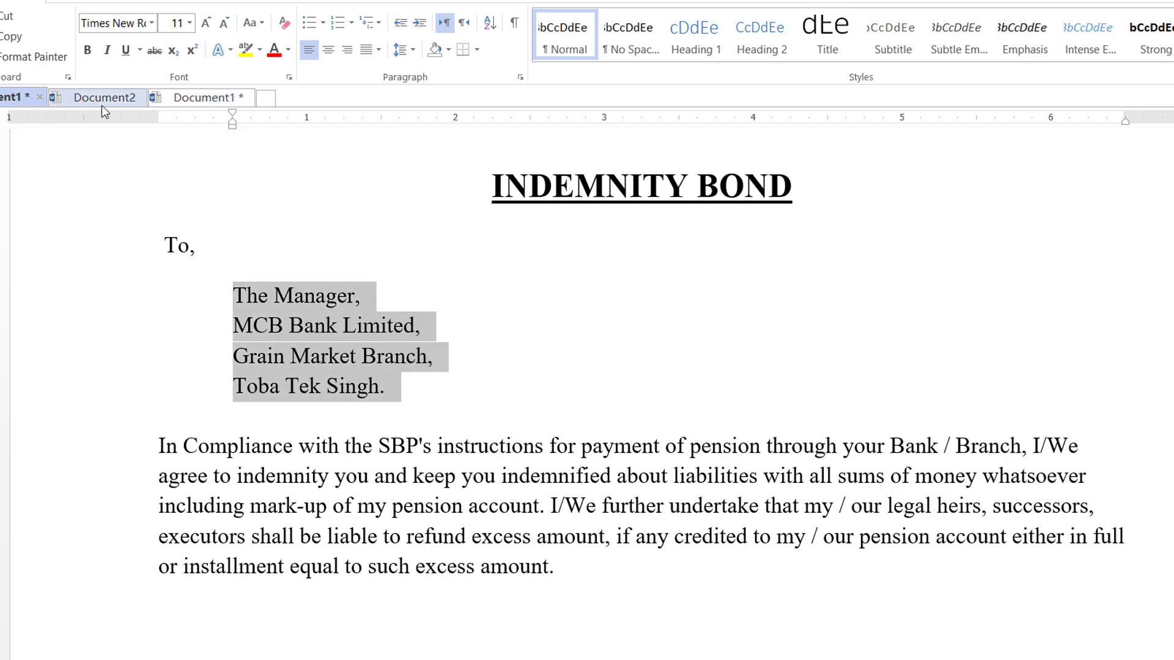
pyautogui.click(101, 103)
pyautogui.click(569, 361)
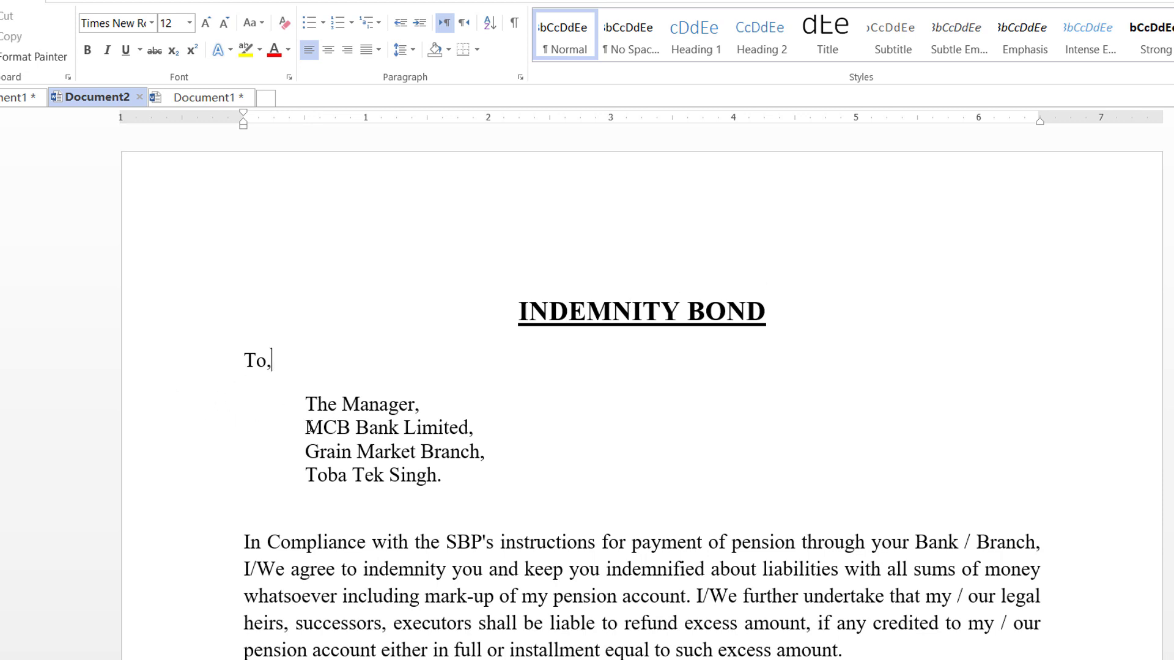
pyautogui.scroll(-3, 319, 488)
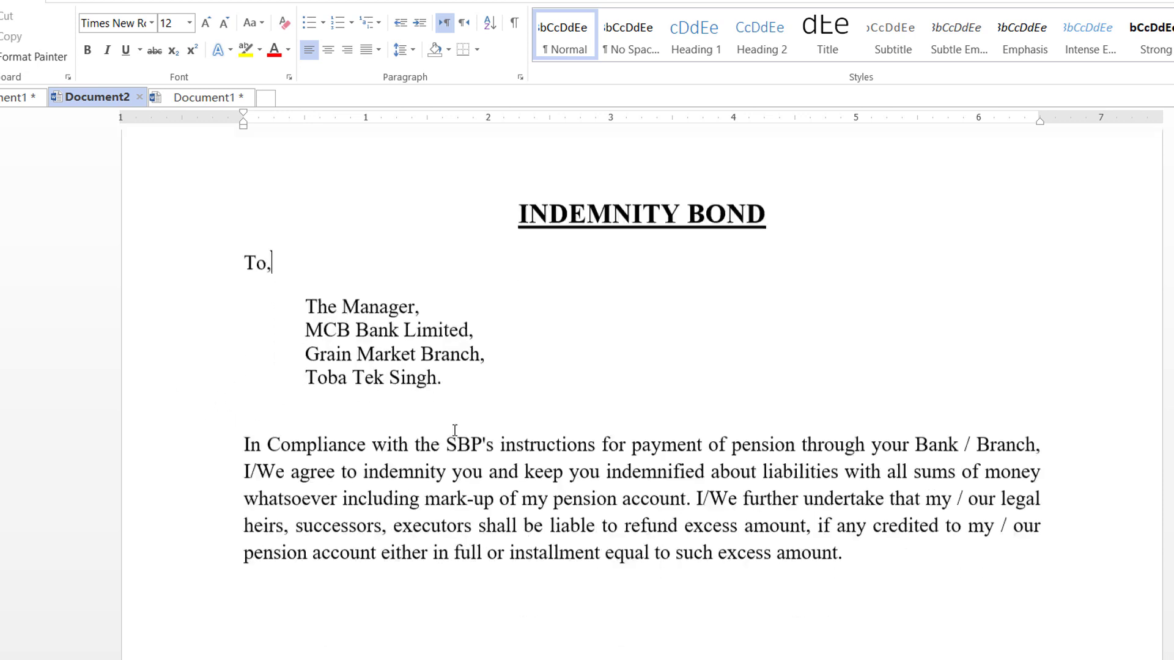
pyautogui.doubleClick(555, 446)
pyautogui.click(508, 446)
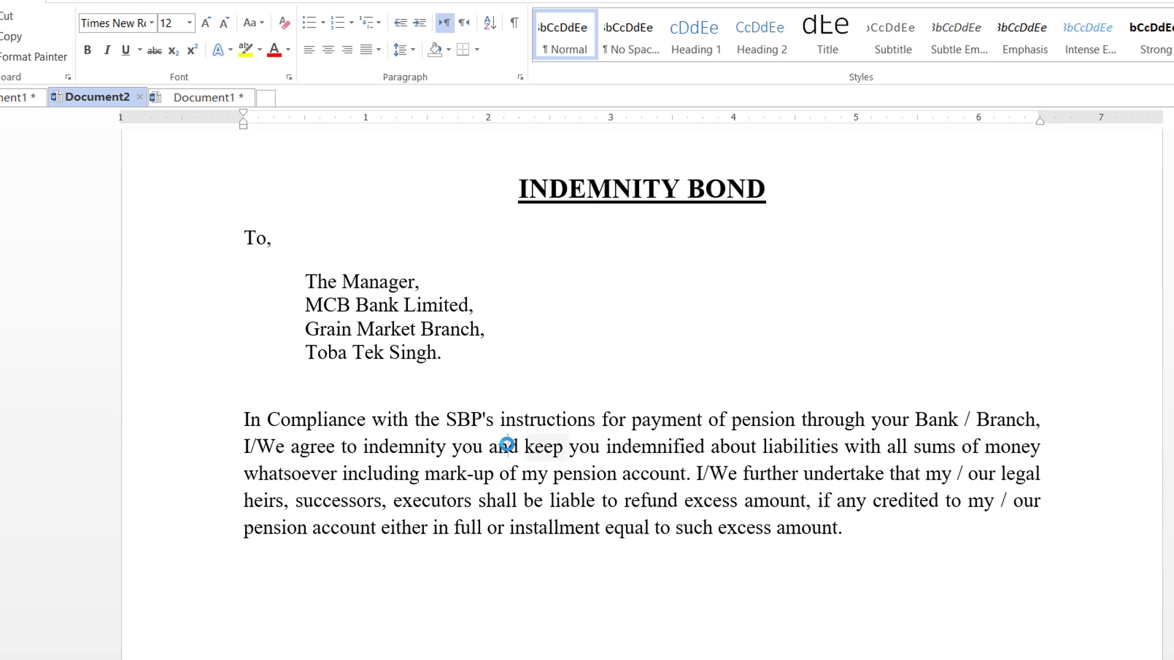
pyautogui.click(14, 97)
pyautogui.click(485, 476)
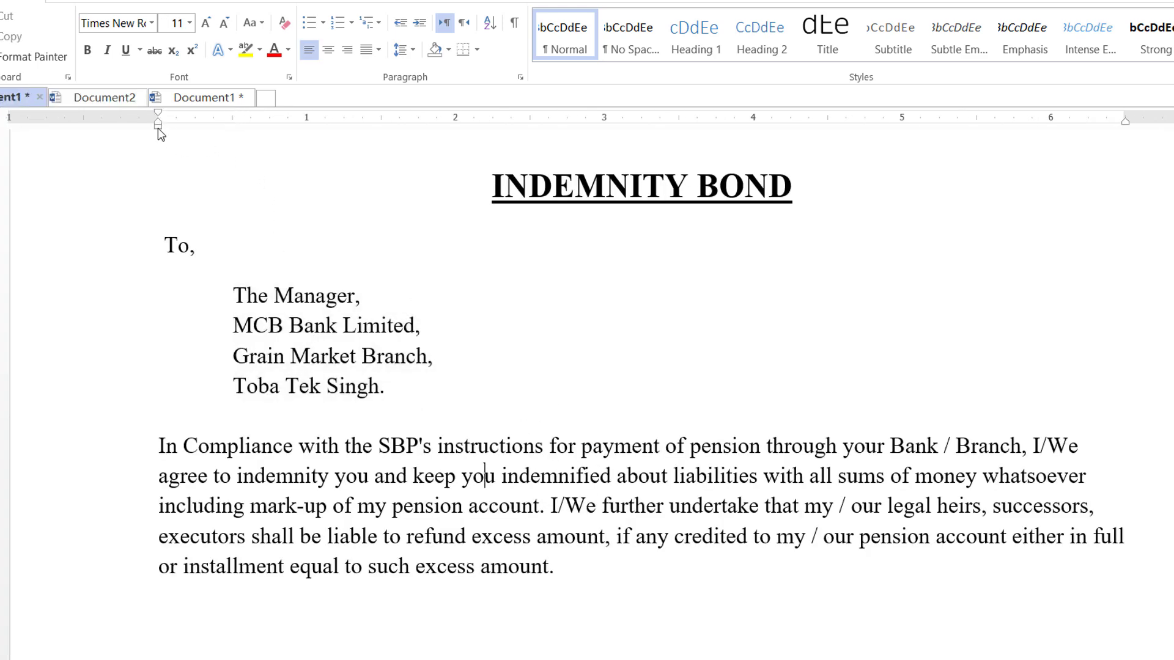
# - Check the body paragraph's left and right boundaries using the indent markers on the ruler
pyautogui.moveTo(158, 128); pyautogui.dragTo(158, 128)
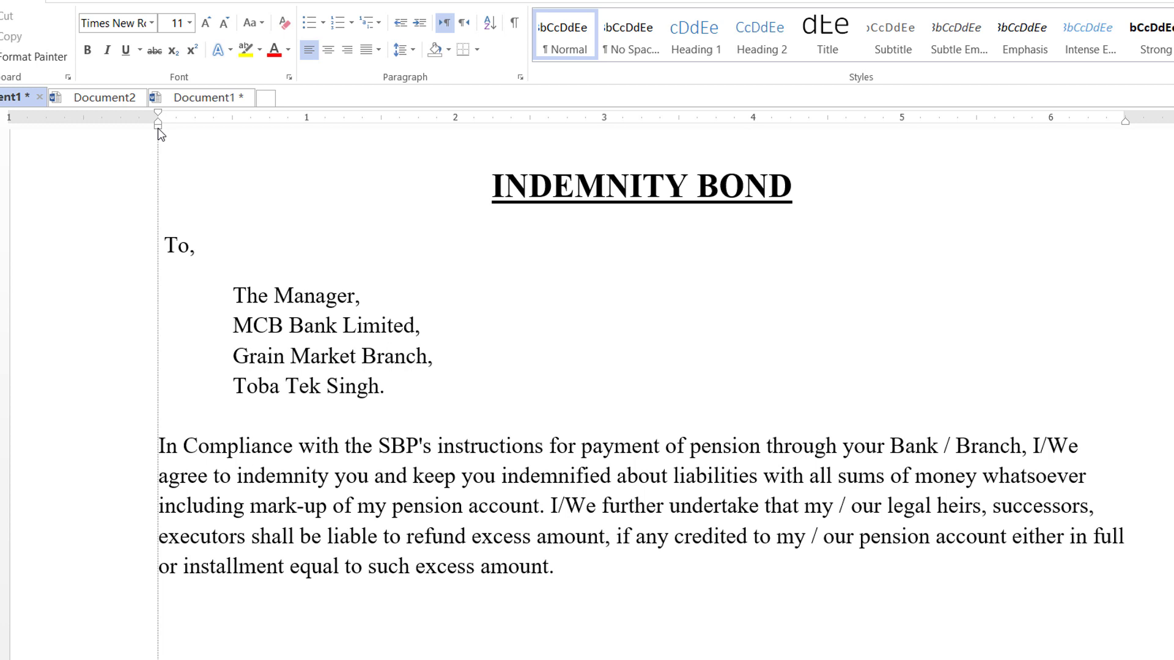
pyautogui.moveTo(157, 127); pyautogui.dragTo(157, 127)
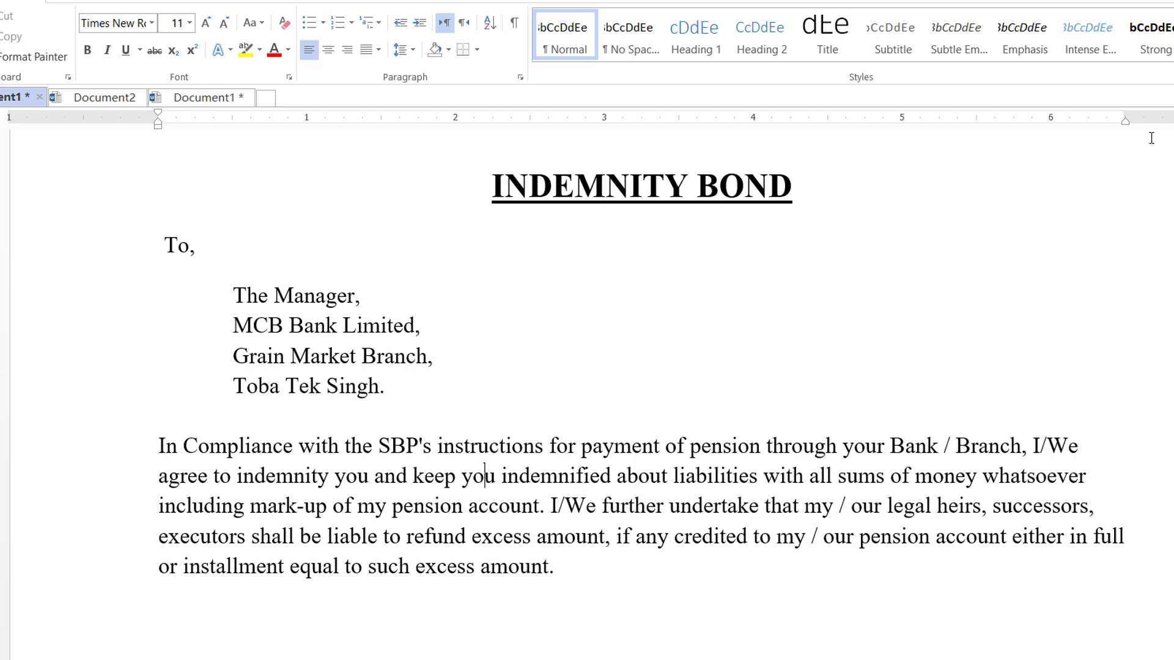
pyautogui.moveTo(1126, 124); pyautogui.dragTo(1125, 123)
# - Try right alignment on the body paragraph and change it to Justify so both edges align
pyautogui.click(427, 488)
pyautogui.click(346, 51)
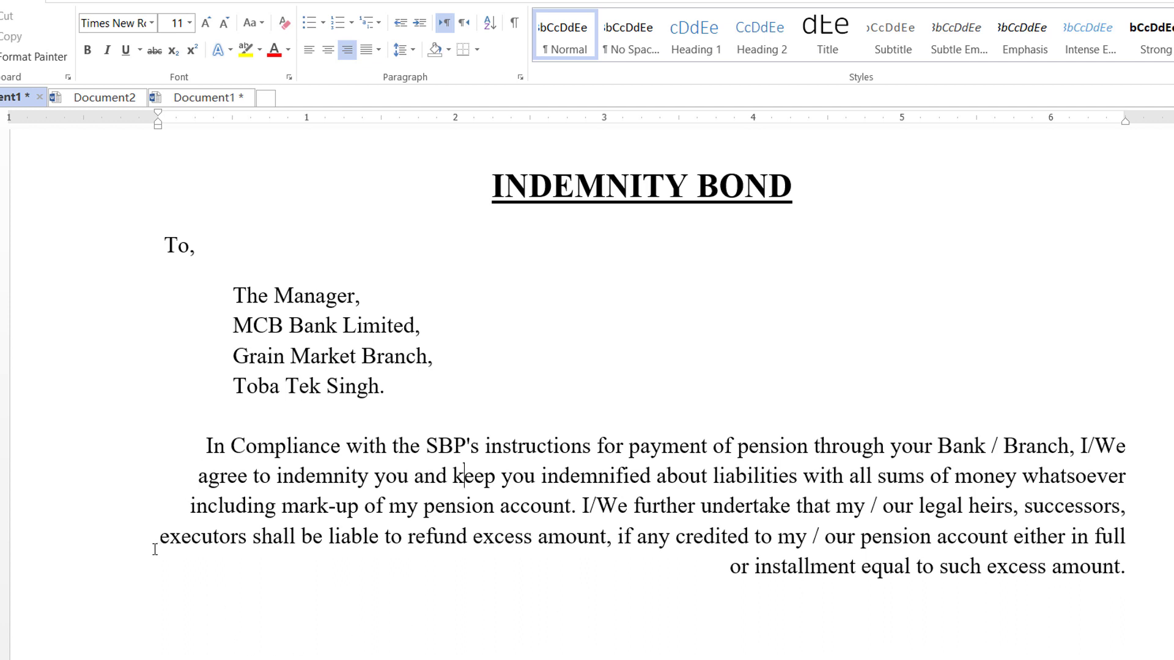
pyautogui.click(367, 53)
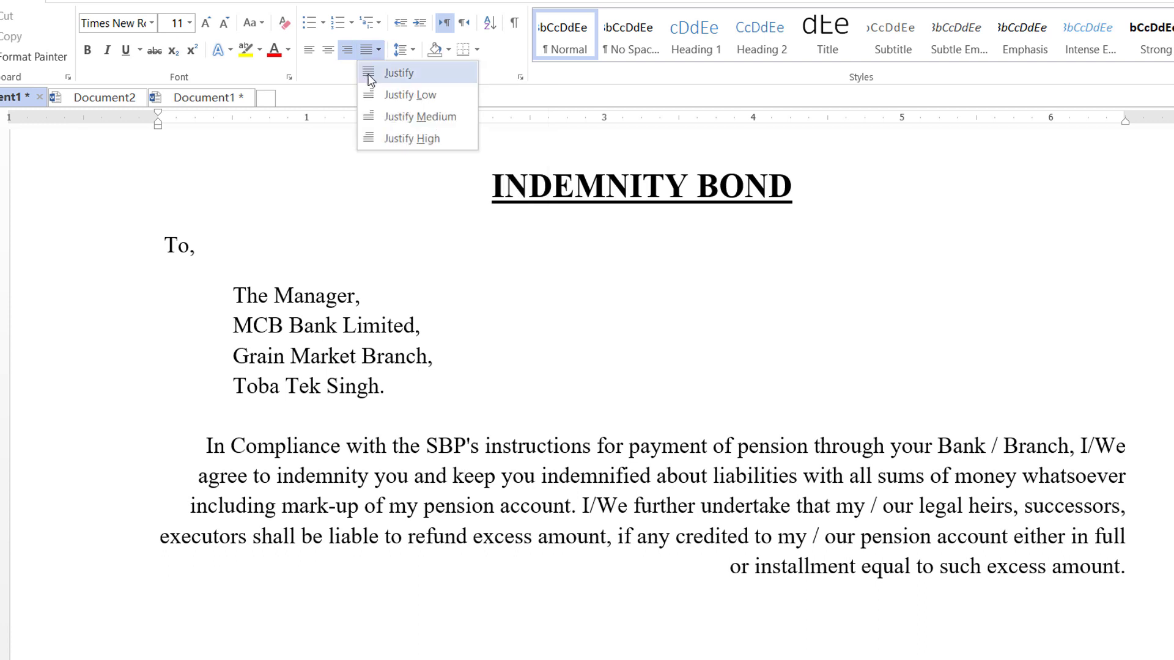
pyautogui.click(419, 73)
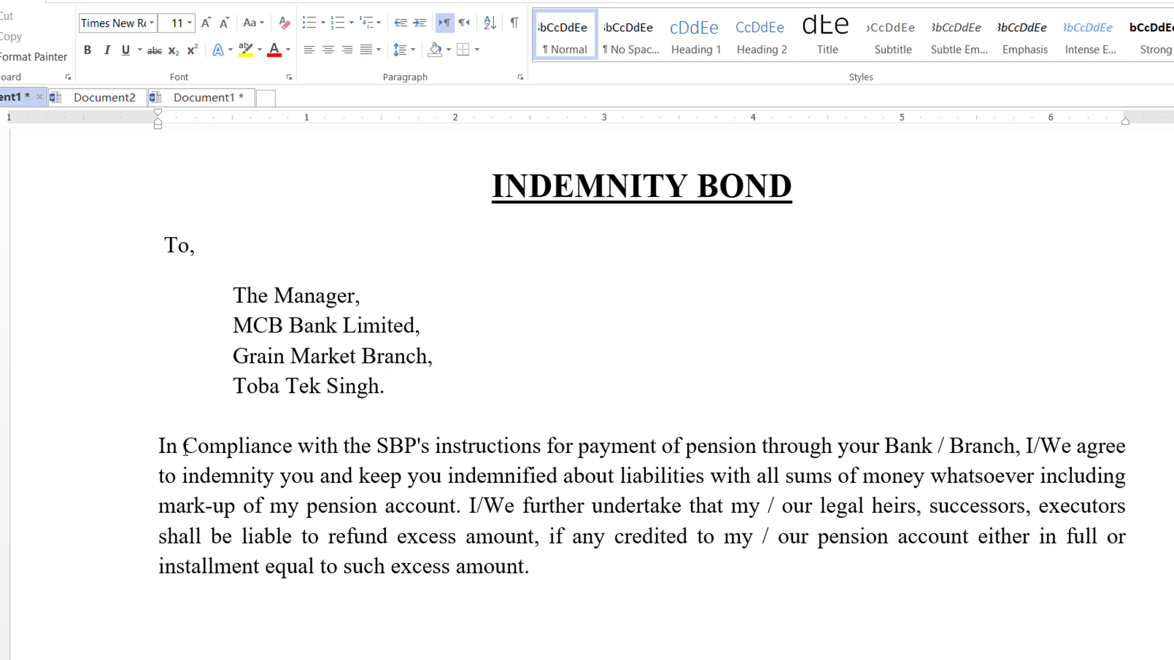
# - Look at the justify variants Low, Medium and High for the body paragraph and leave its alignment as it is
pyautogui.click(549, 568)
pyautogui.click(378, 50)
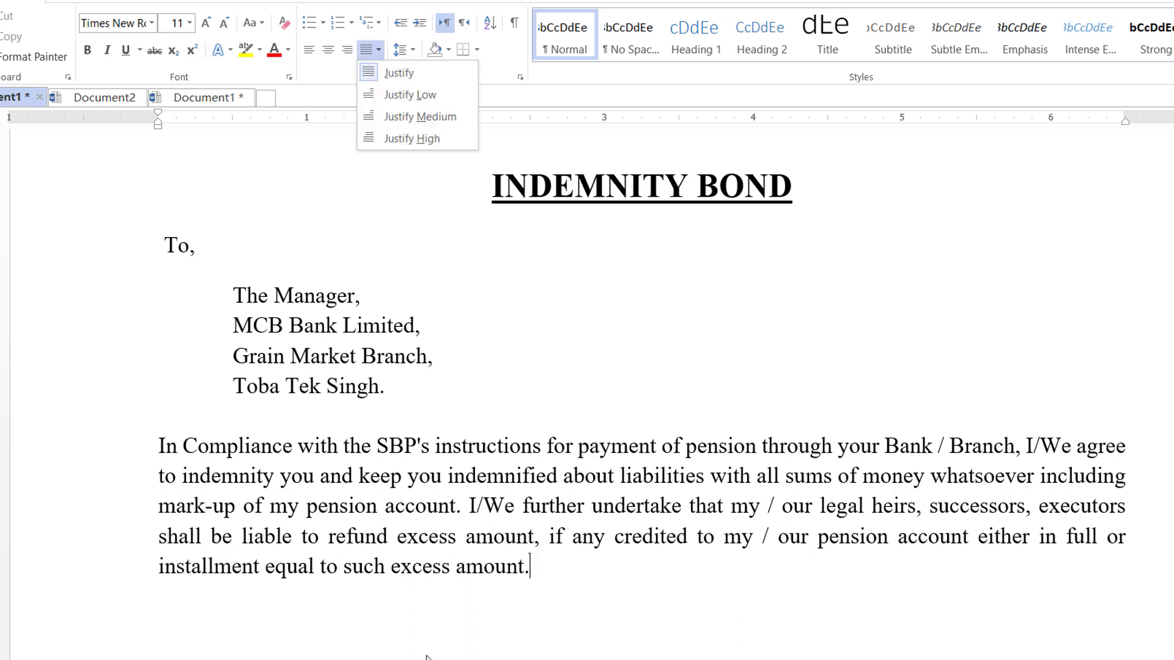
pyautogui.click(533, 569)
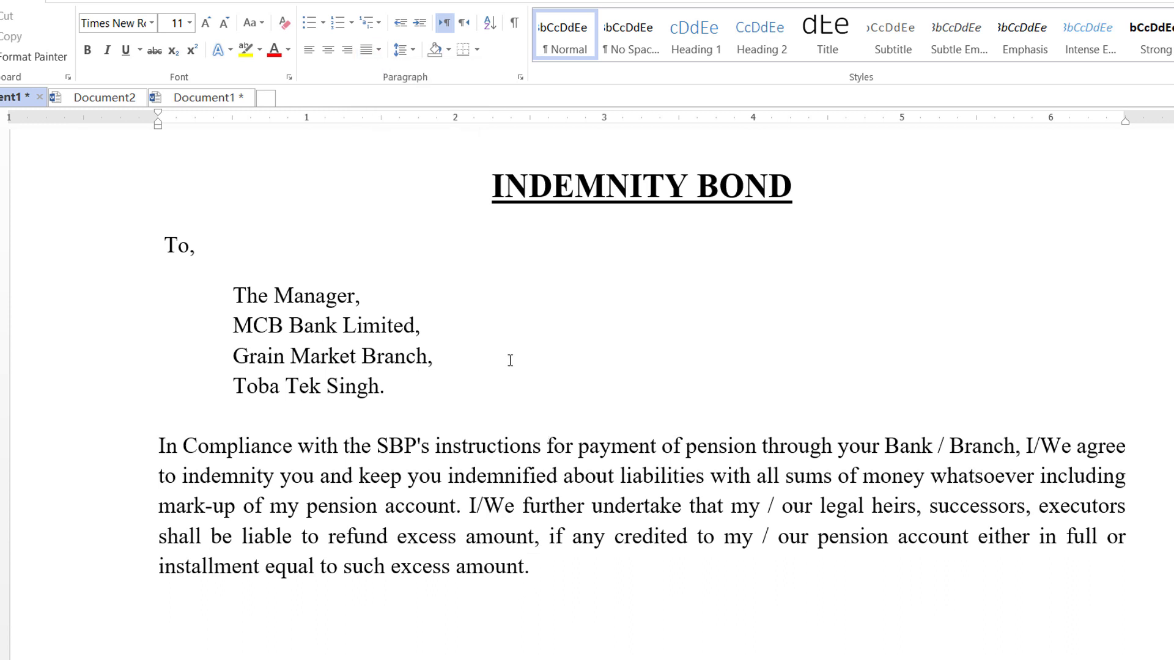